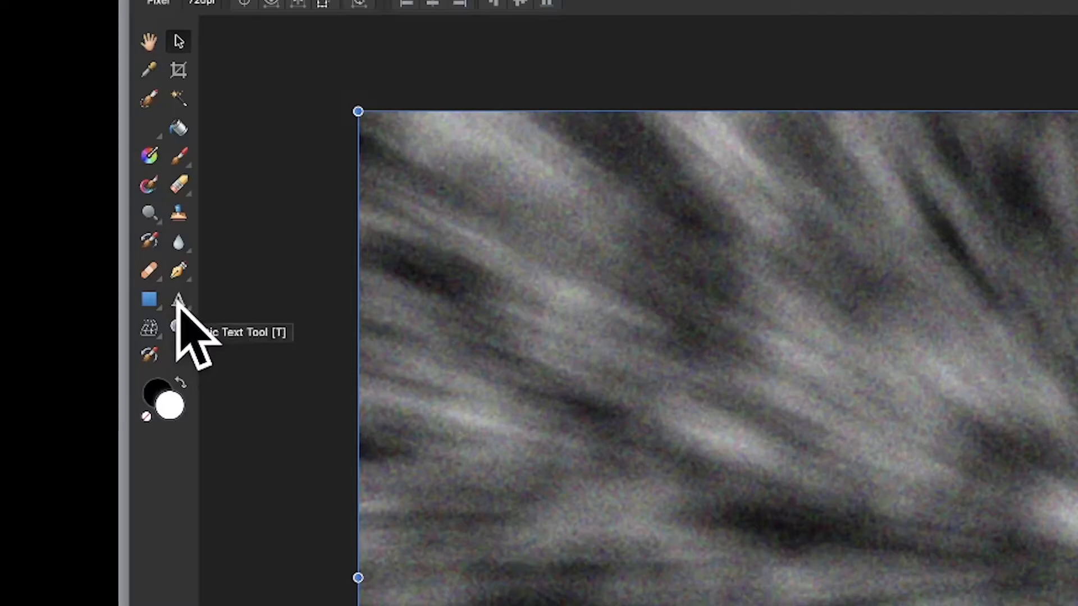
# Step: Add the artistic text "text" over the streaked pixel layer and enlarge it to about 1030 pt so it spans the image
pyautogui.click(178, 300)
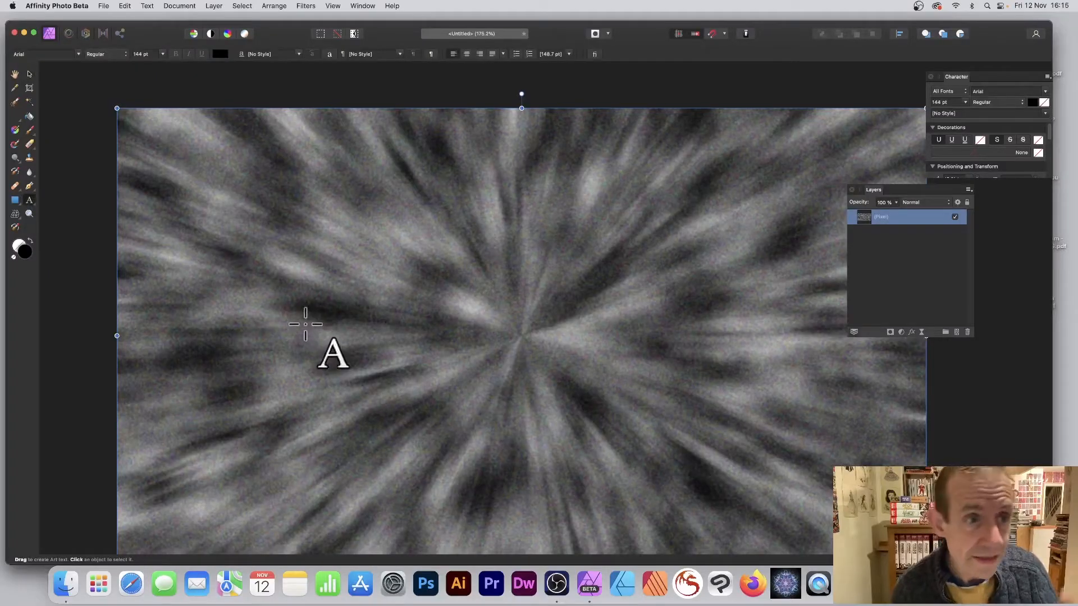
pyautogui.click(384, 339)
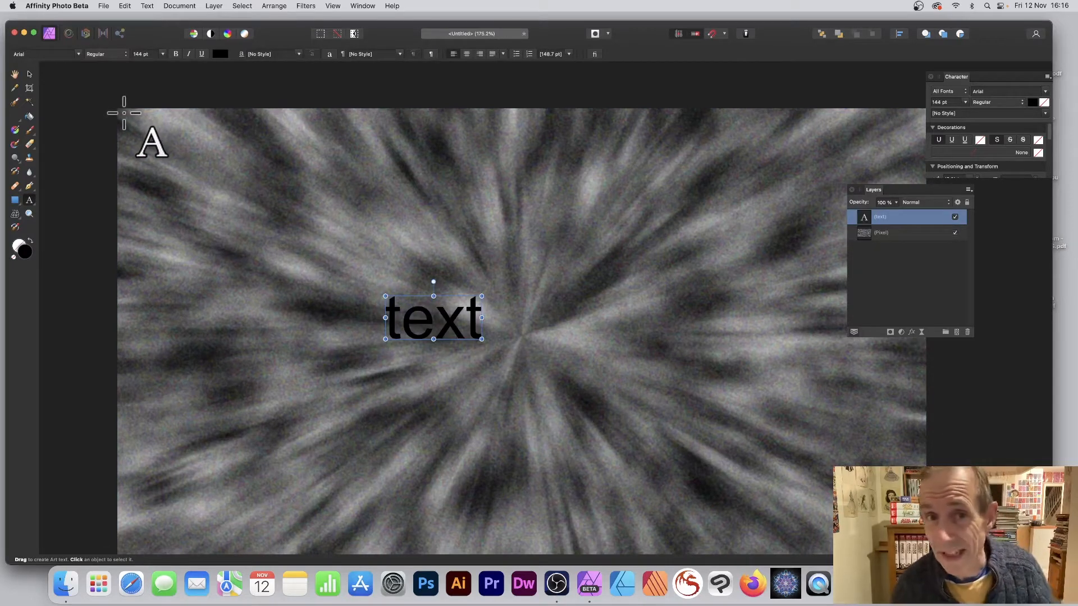
pyautogui.click(29, 74)
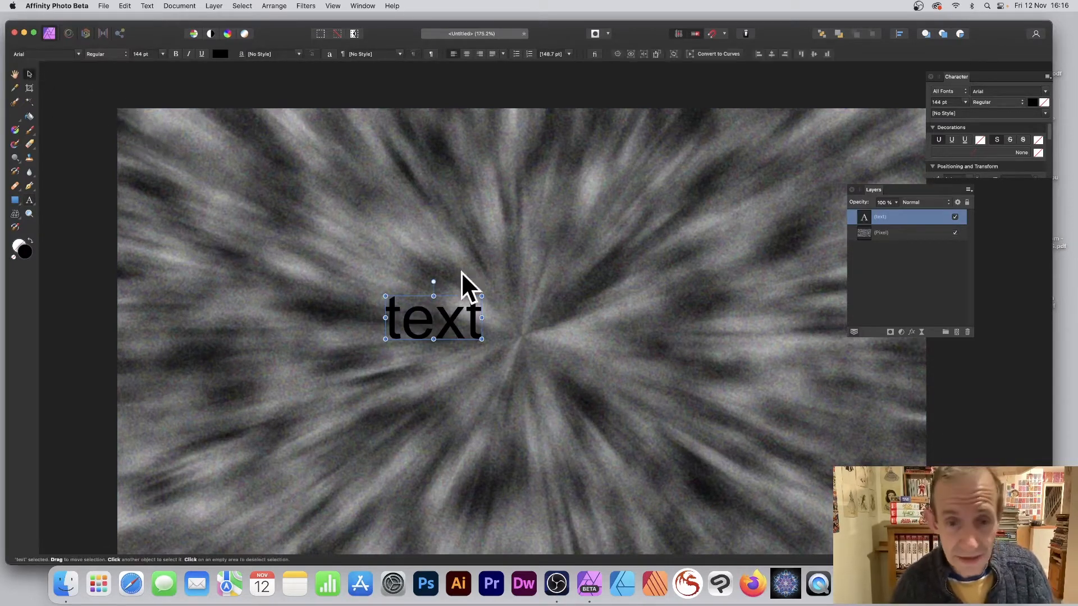
pyautogui.moveTo(481, 340); pyautogui.dragTo(791, 468)
pyautogui.moveTo(686, 421); pyautogui.dragTo(449, 264)
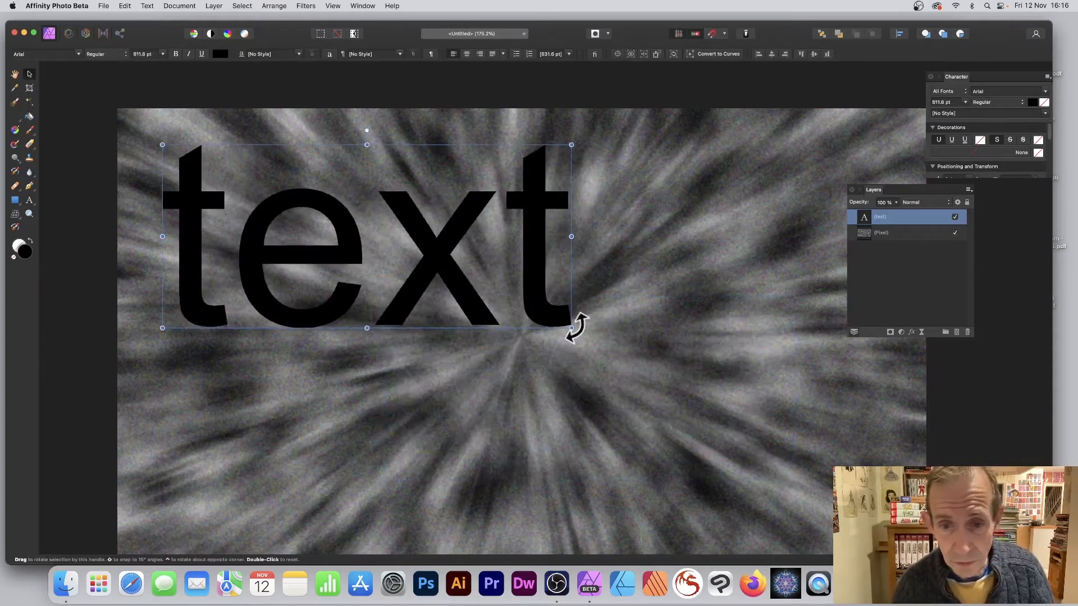
pyautogui.moveTo(571, 328); pyautogui.dragTo(851, 453)
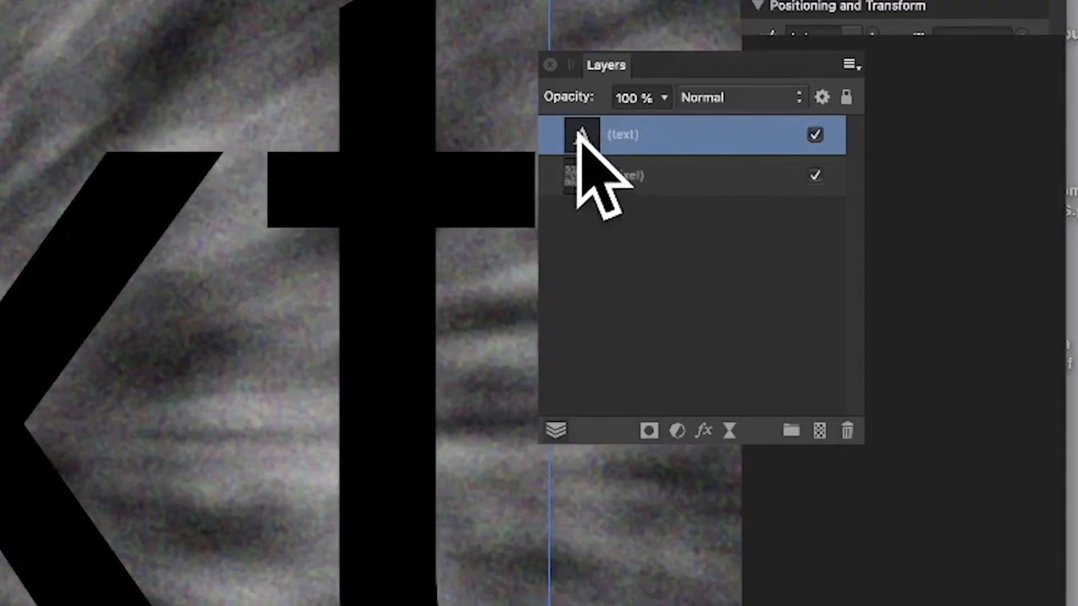
# Step: Mask the pixel layer below with the text layer
pyautogui.rightClick(580, 135)
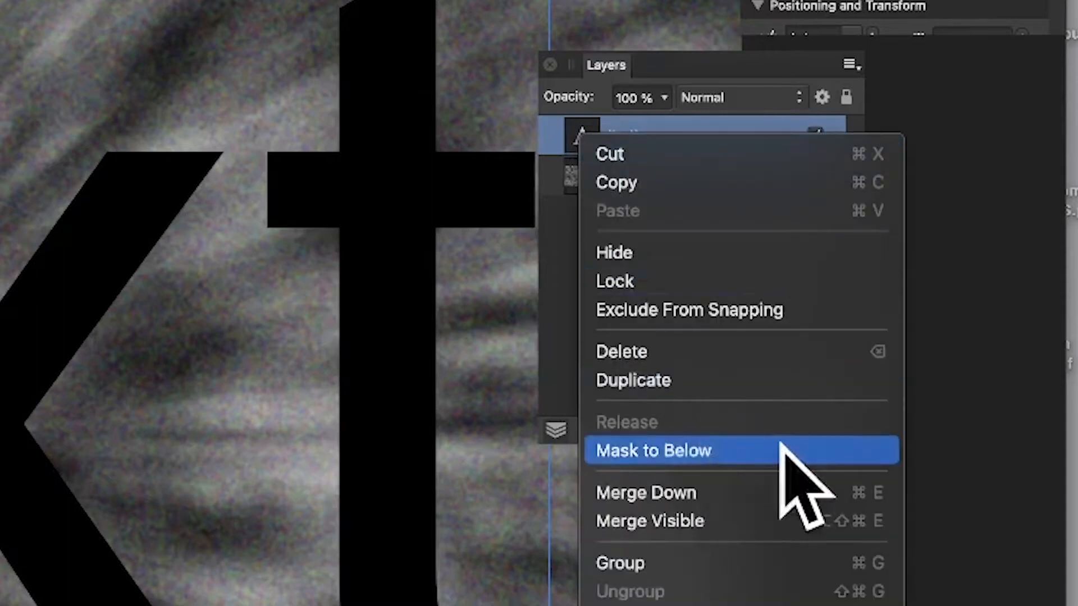
pyautogui.click(712, 449)
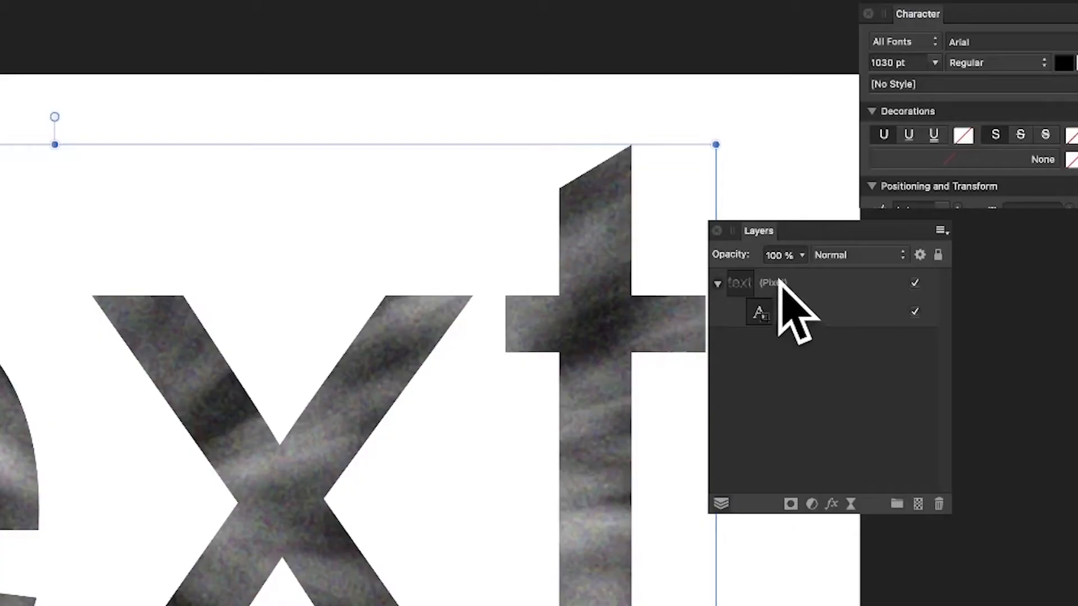
# Step: Reposition the masked pixel layer on the page, and turn on Lock Children to shift its texture independently of the text
pyautogui.click(884, 218)
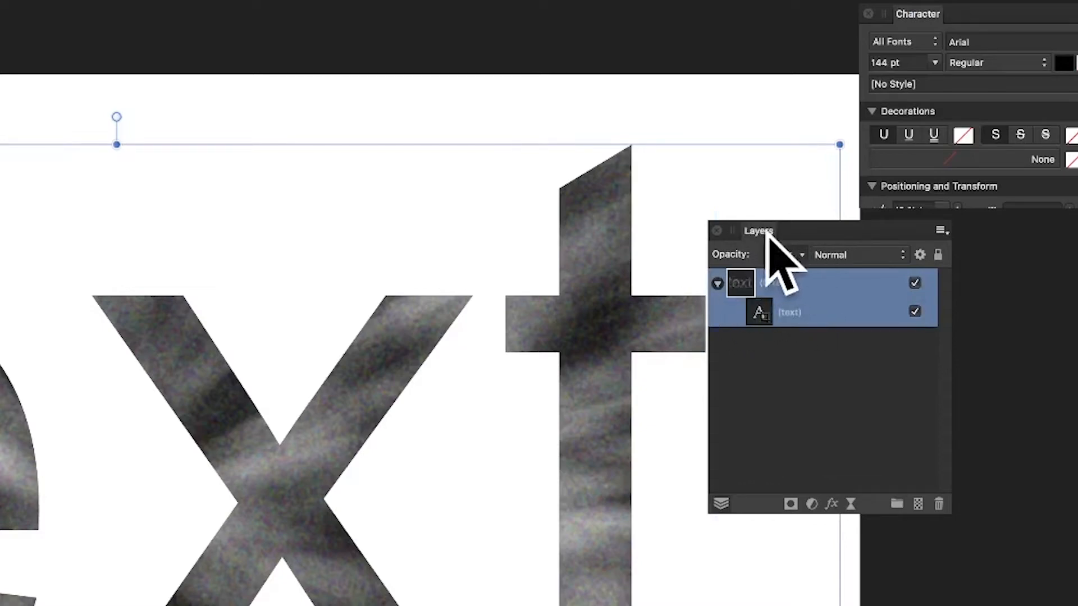
pyautogui.moveTo(289, 454); pyautogui.dragTo(350, 427)
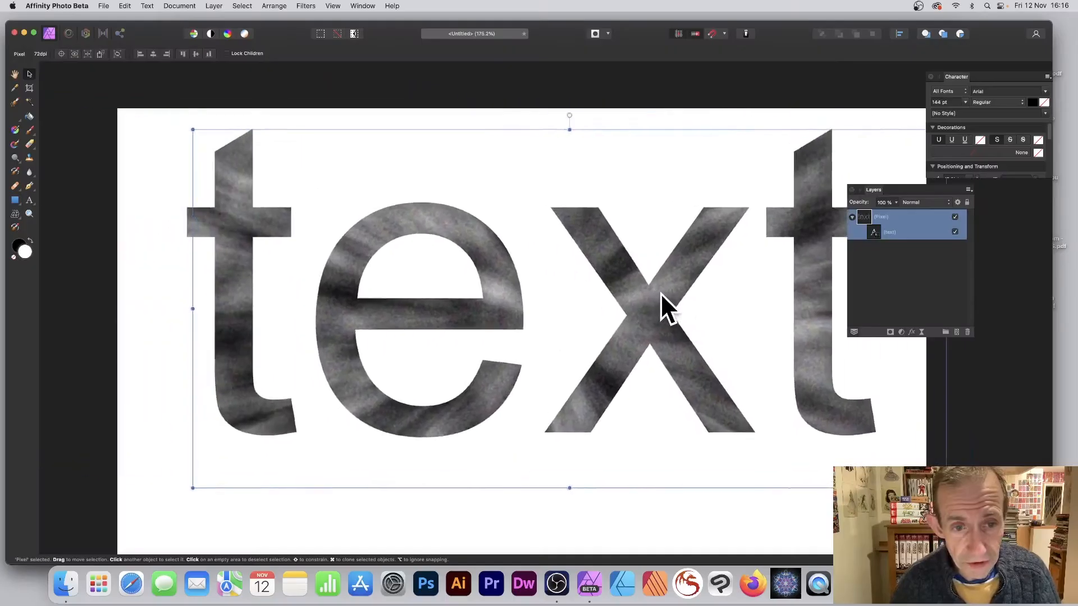
pyautogui.moveTo(660, 292); pyautogui.dragTo(612, 305)
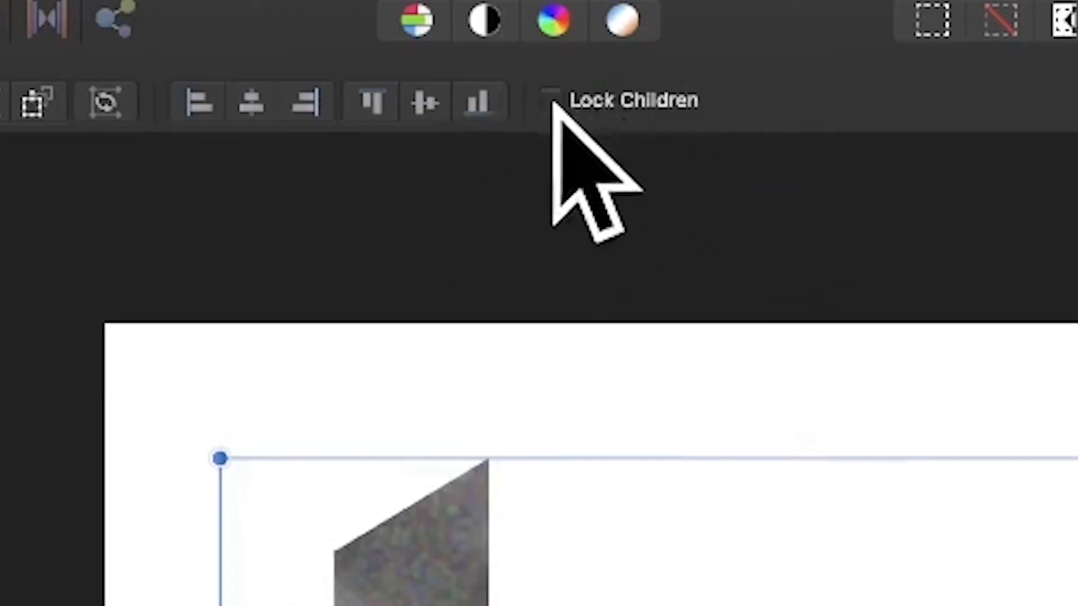
pyautogui.click(549, 101)
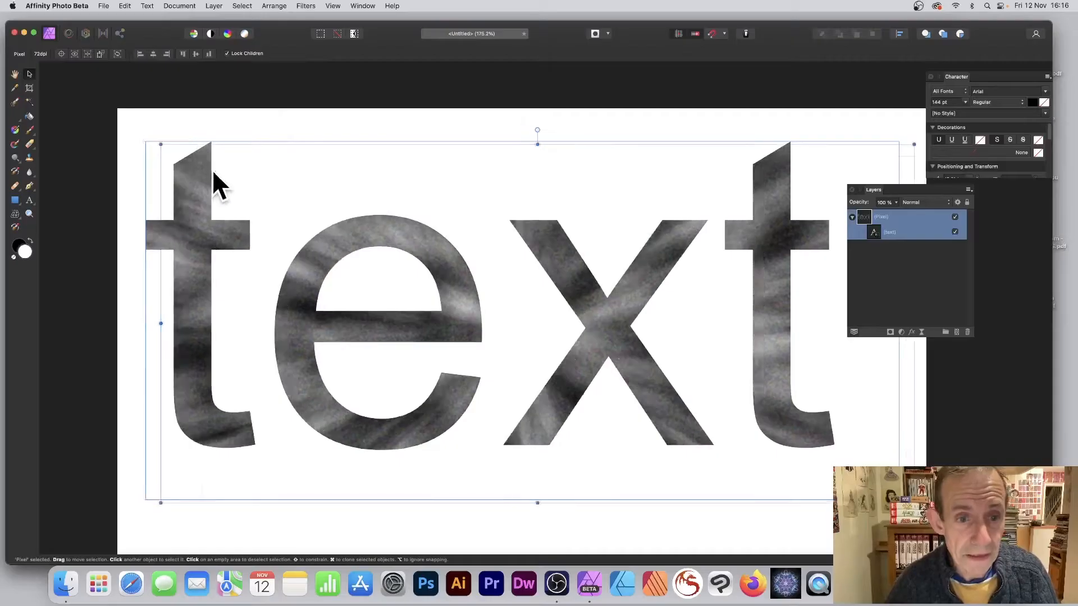
pyautogui.moveTo(213, 173); pyautogui.dragTo(191, 146)
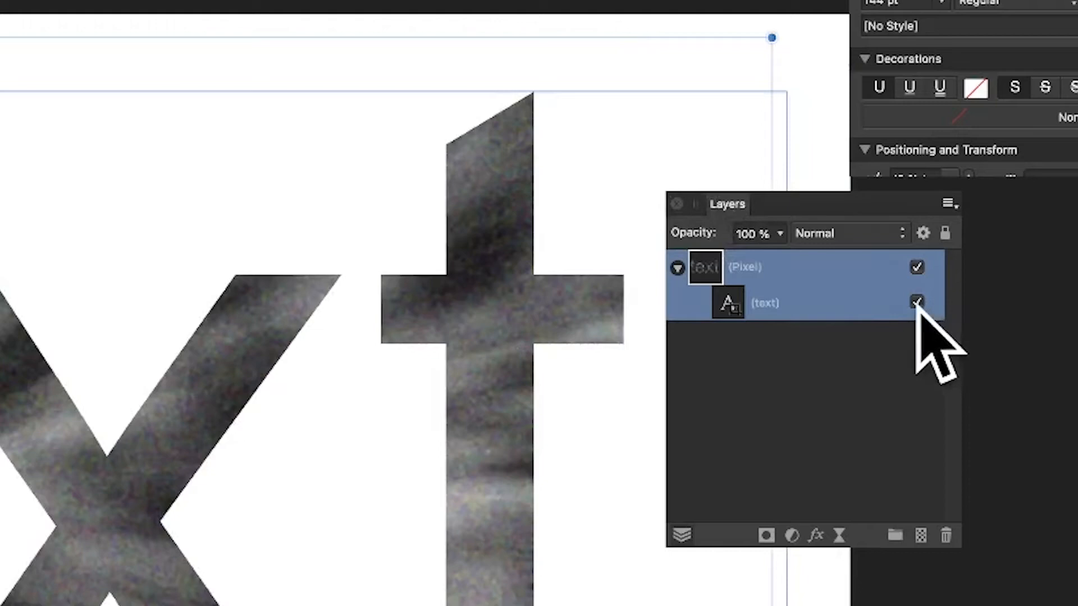
# Step: Hide the text mask and reposition the full texture on the page
pyautogui.click(916, 302)
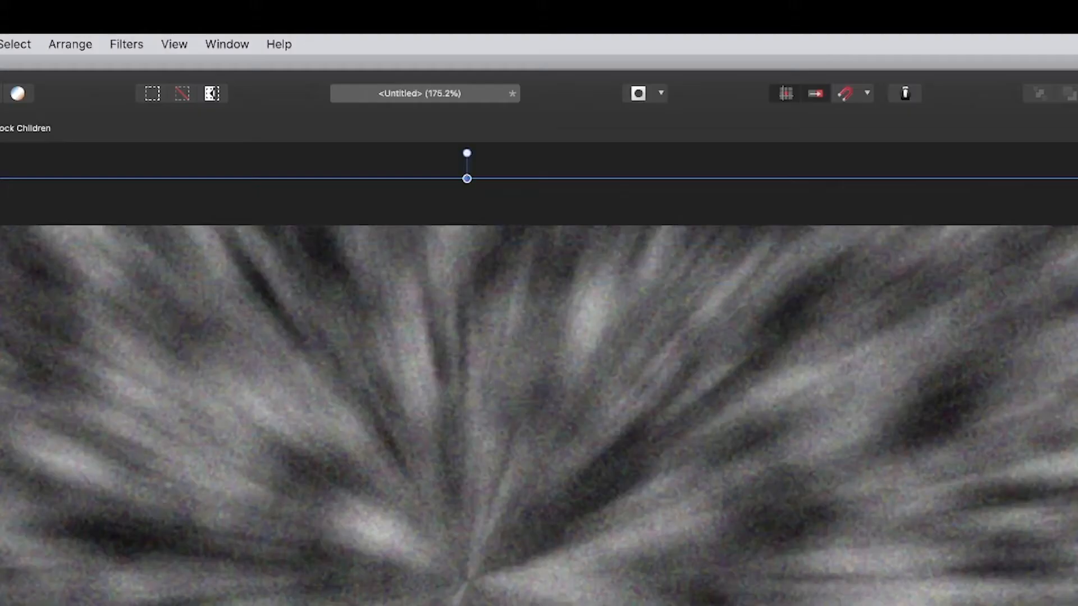
pyautogui.hscroll(-3, 512, 414)
pyautogui.scroll(2, 513, 413)
pyautogui.hscroll(2, 476, 435)
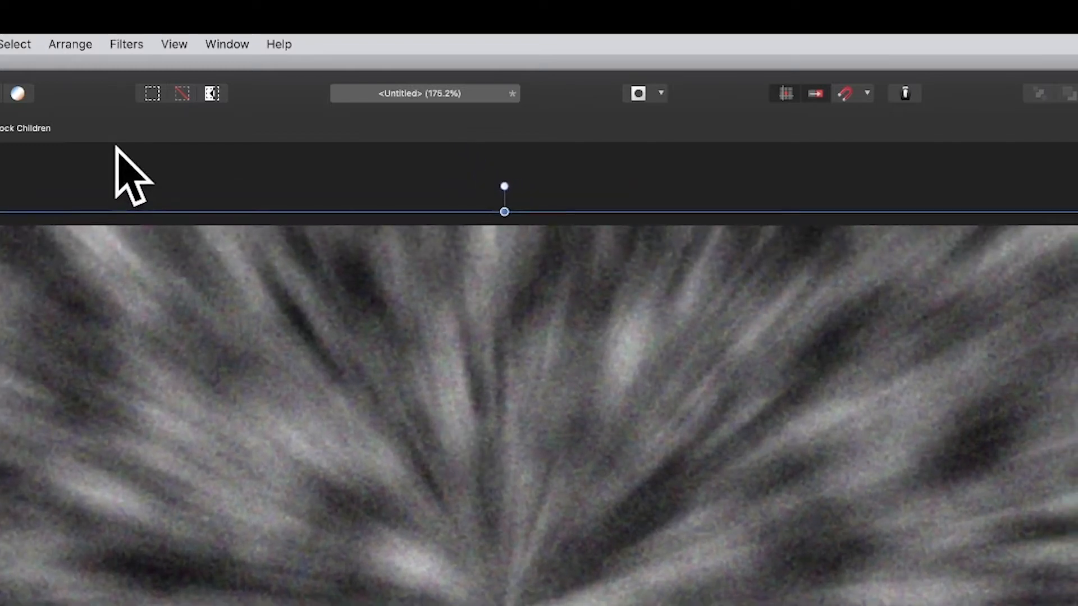
# Step: Start the Deform distortion filter on the pixel layer and place five control points spread across the texture
pyautogui.click(126, 40)
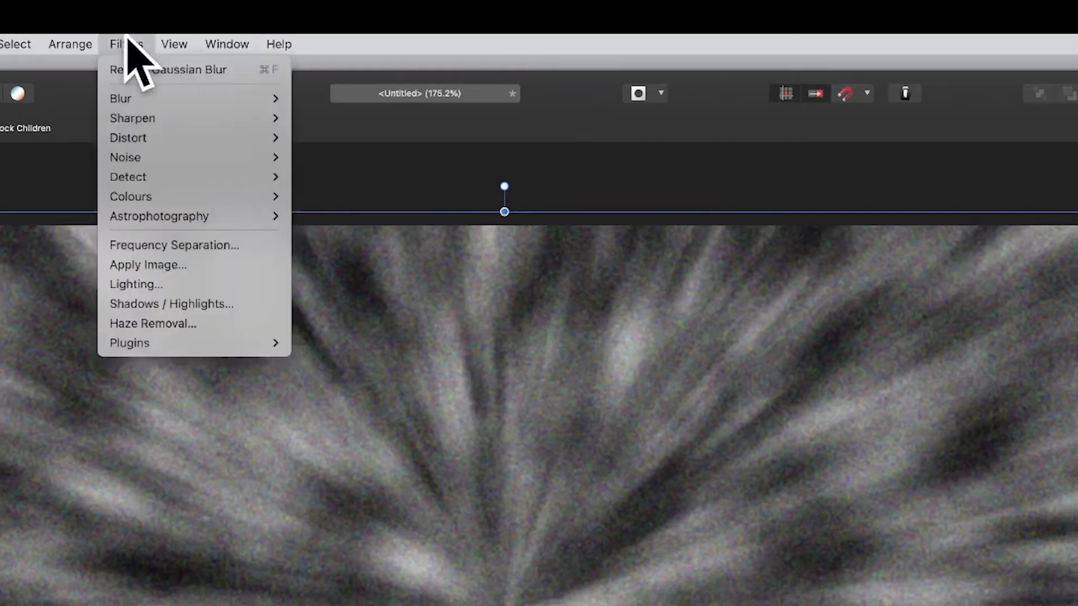
pyautogui.moveTo(141, 140)
pyautogui.click(351, 135)
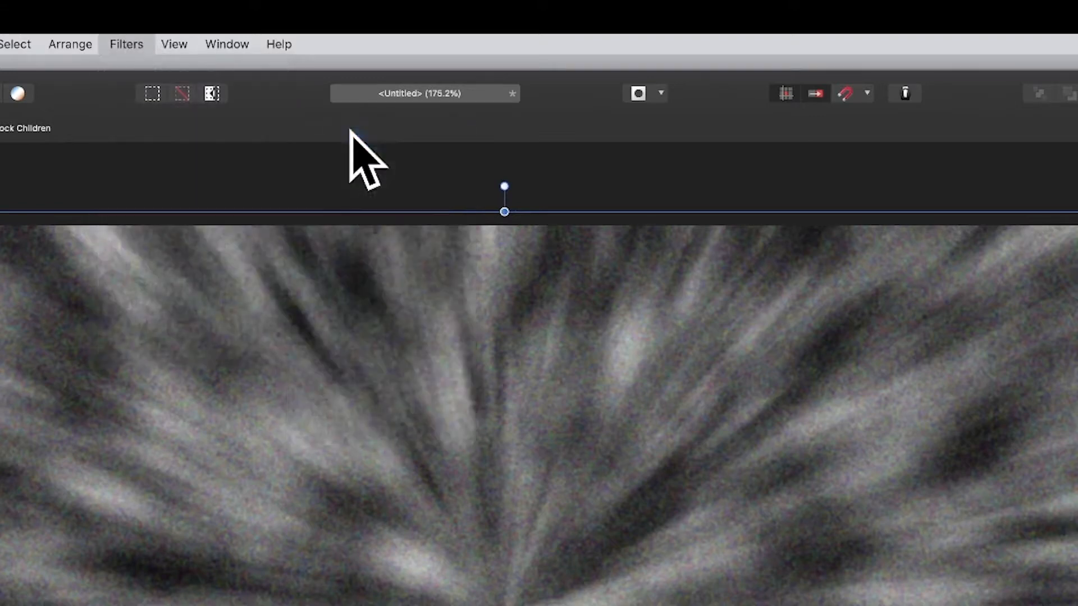
pyautogui.click(229, 442)
pyautogui.click(723, 394)
pyautogui.click(629, 390)
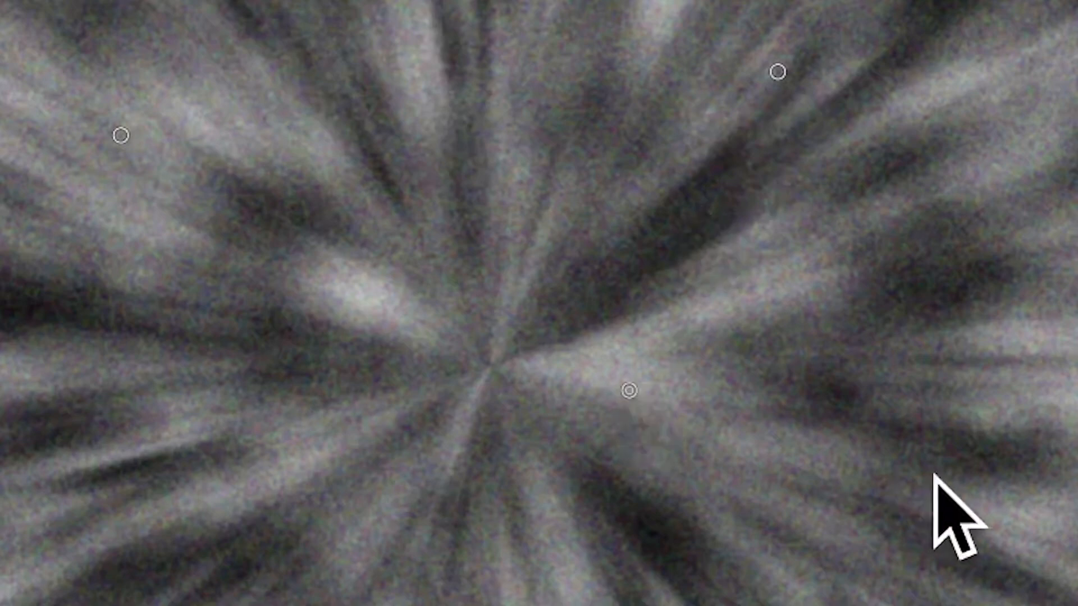
pyautogui.click(936, 479)
pyautogui.click(237, 536)
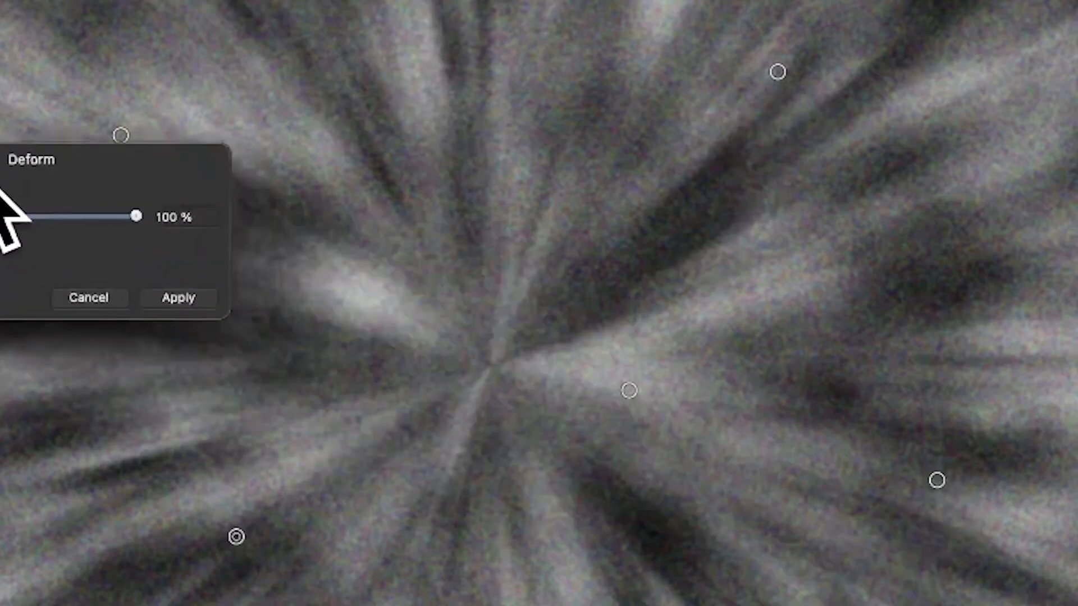
# Step: Warp the texture into swirls by moving two control points and adding and moving one near the lower middle, and apply Deform
pyautogui.moveTo(236, 537); pyautogui.dragTo(694, 228)
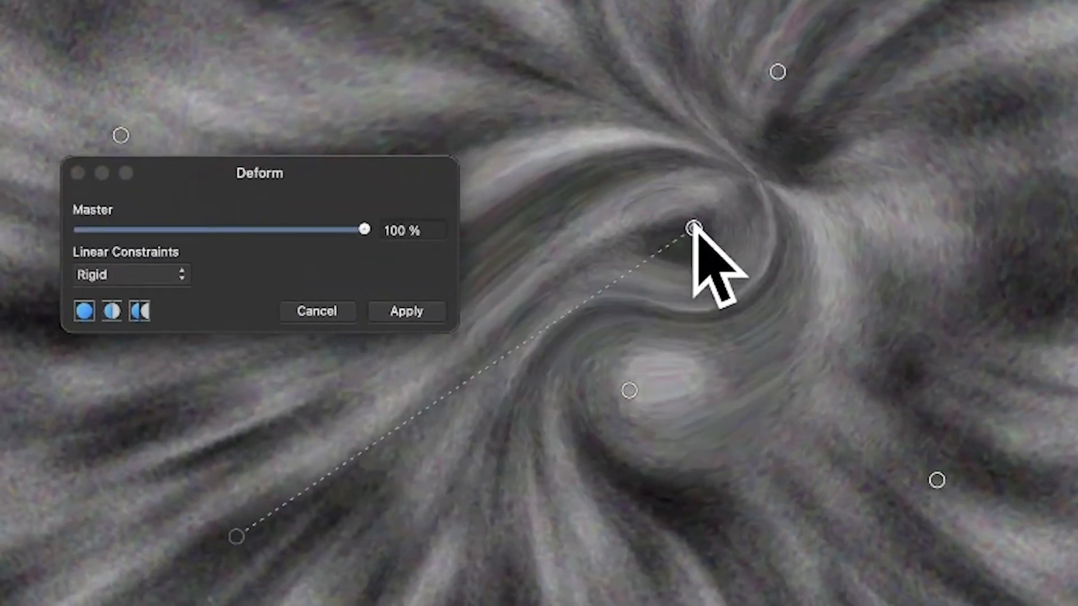
pyautogui.moveTo(777, 71); pyautogui.dragTo(1, 119)
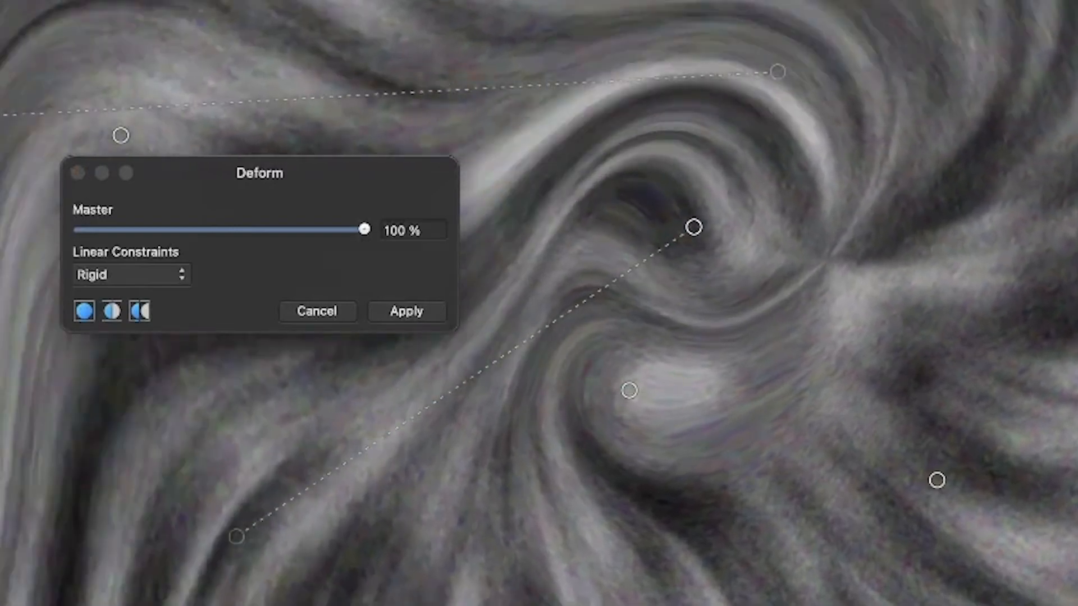
pyautogui.click(664, 566)
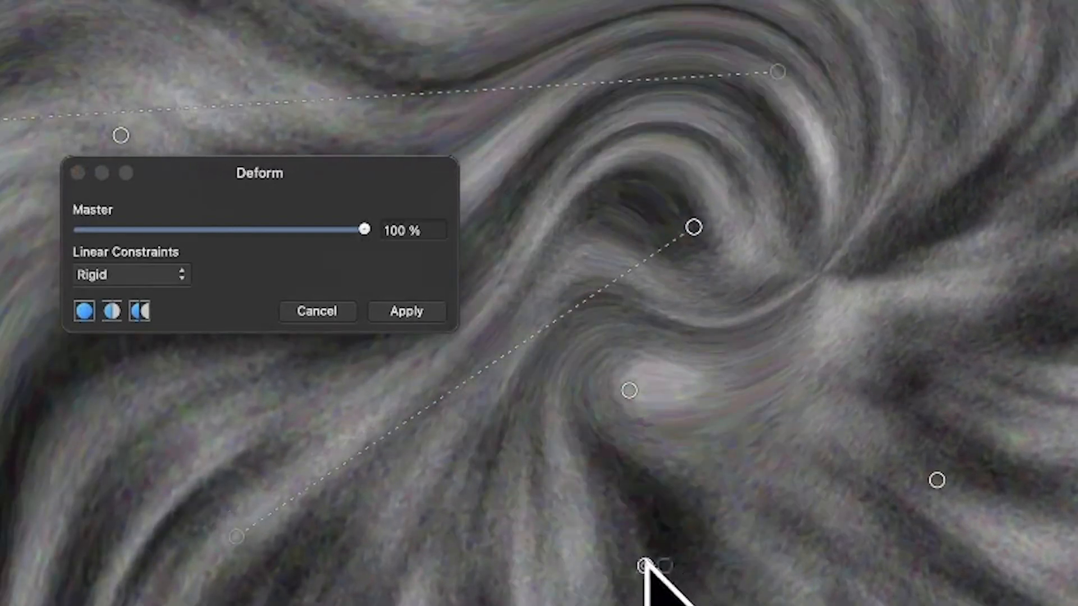
pyautogui.moveTo(664, 565); pyautogui.dragTo(1, 565)
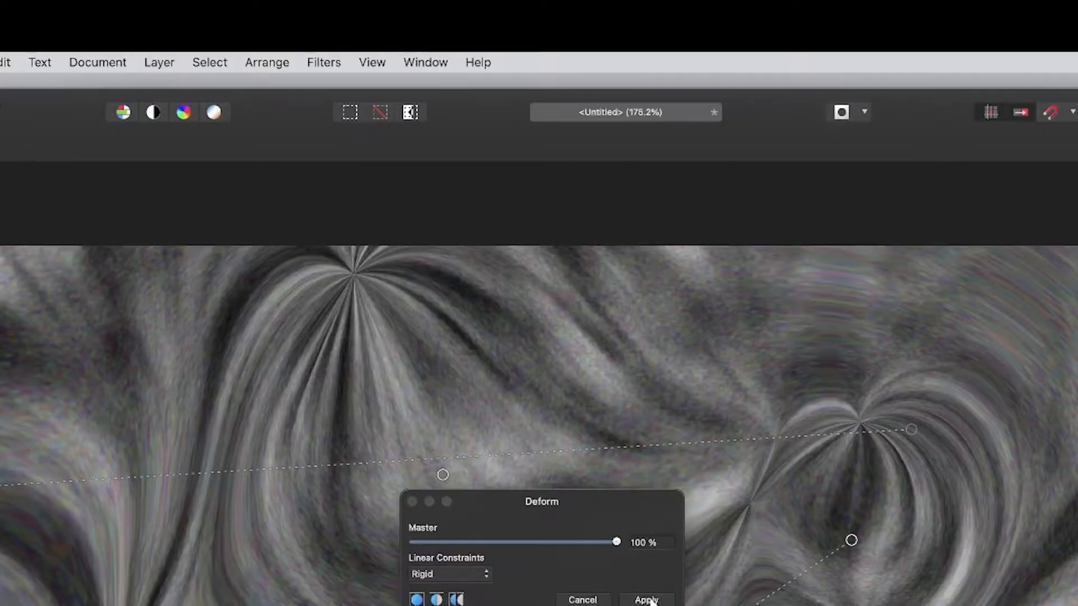
pyautogui.click(647, 600)
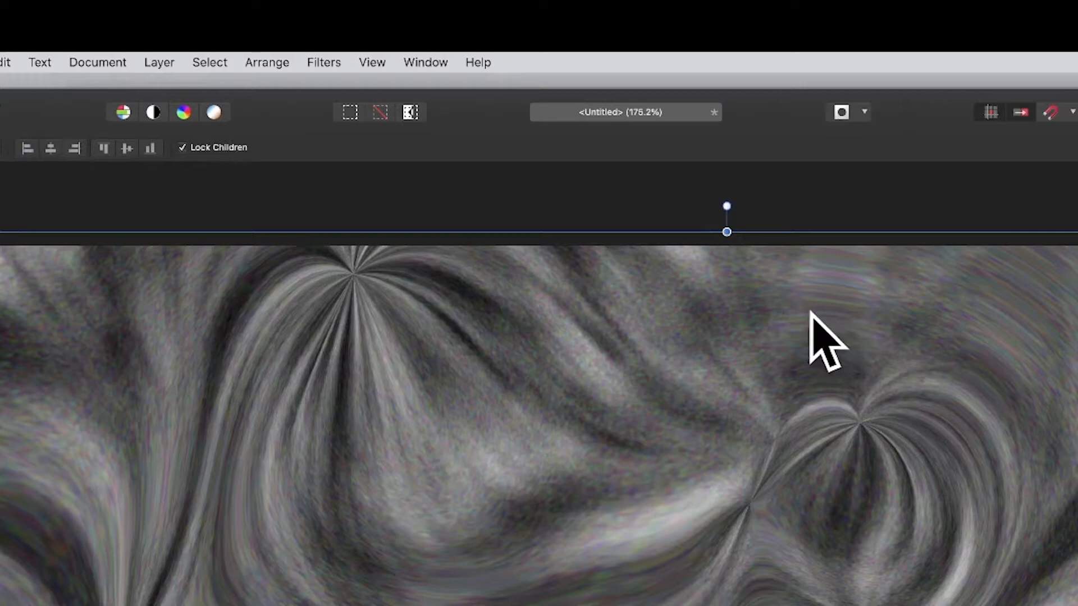
# Step: Add a Recolour adjustment layer with hue 0° and saturation 100% to turn the texture deep red
pyautogui.click(165, 61)
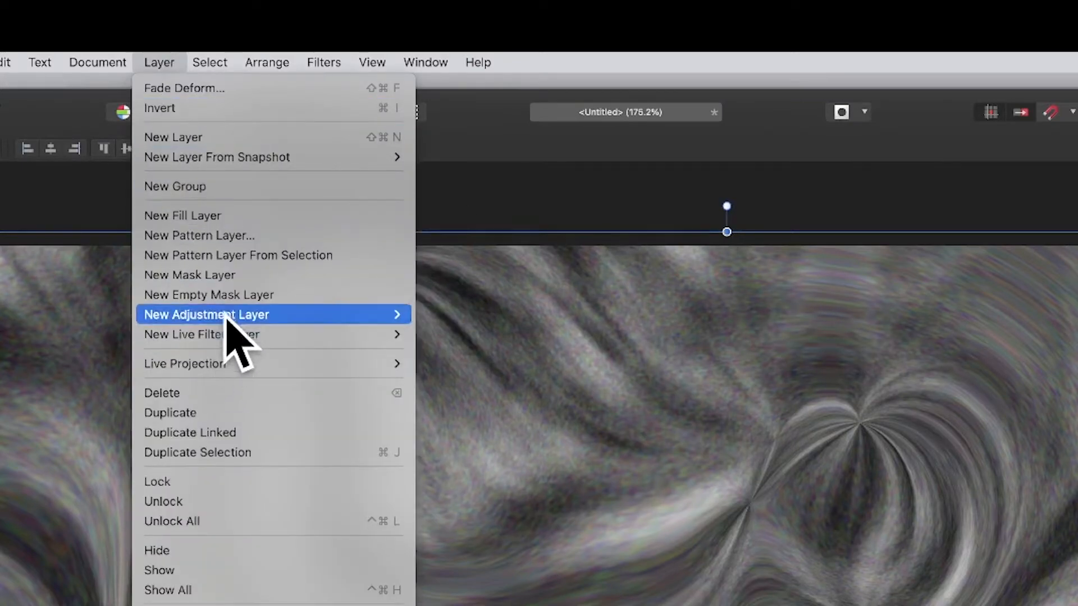
pyautogui.moveTo(228, 316)
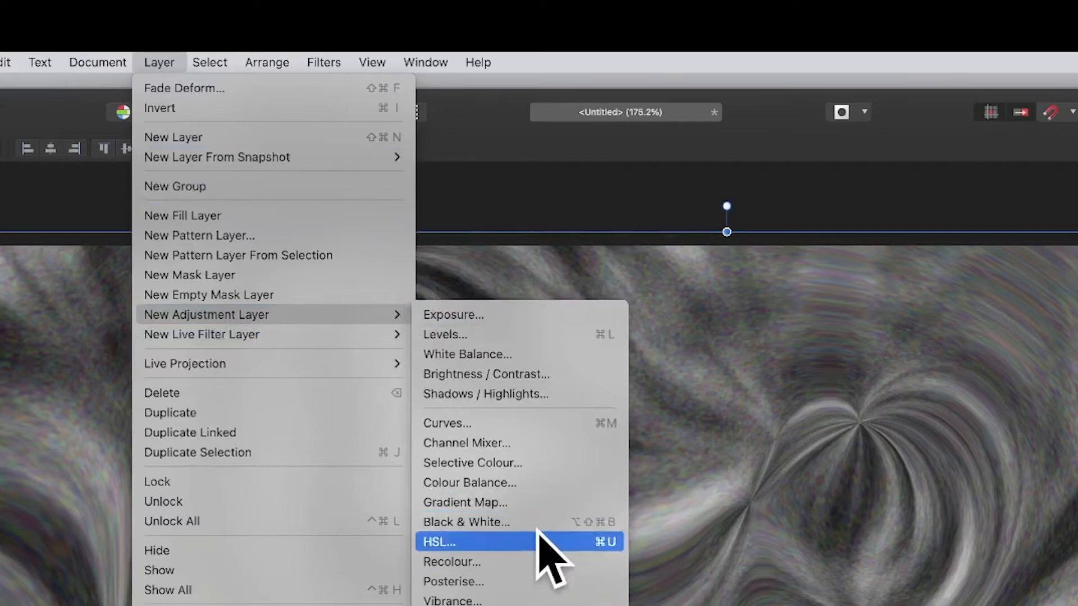
pyautogui.click(516, 561)
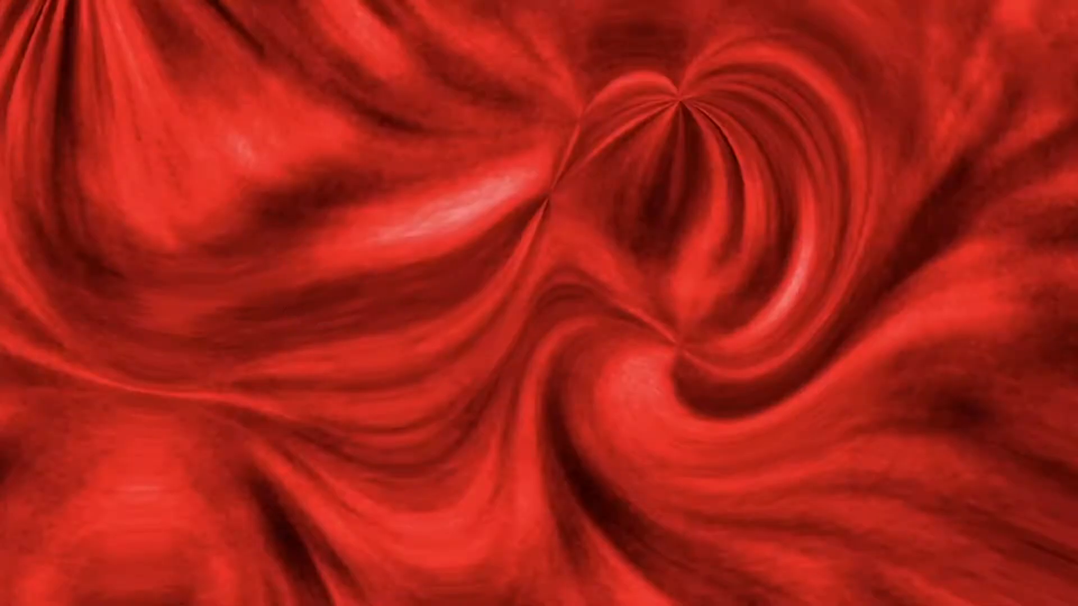
pyautogui.moveTo(599, 281); pyautogui.dragTo(392, 237)
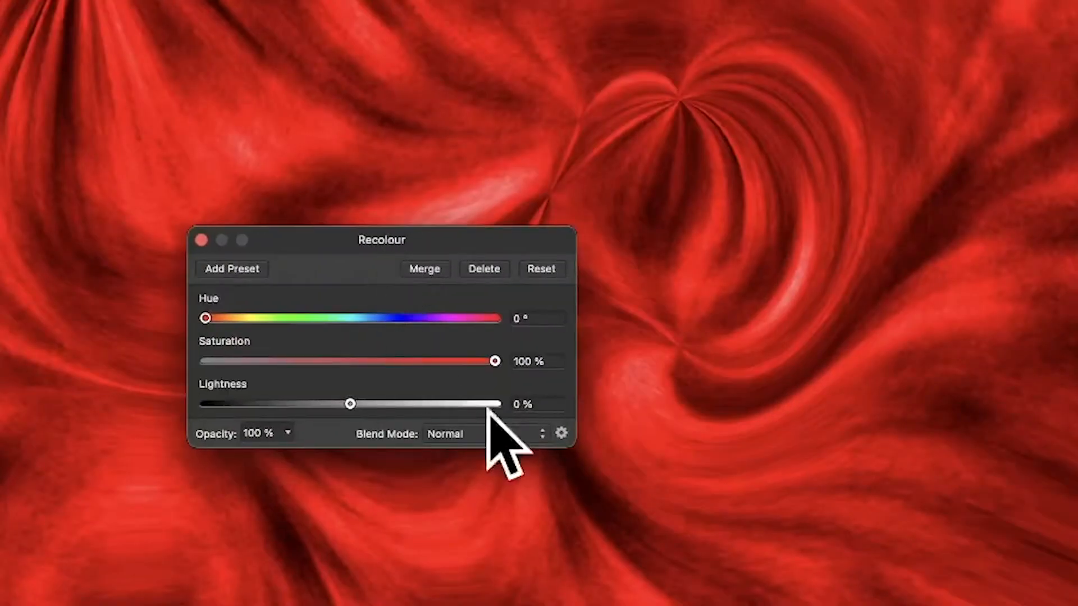
pyautogui.click(201, 240)
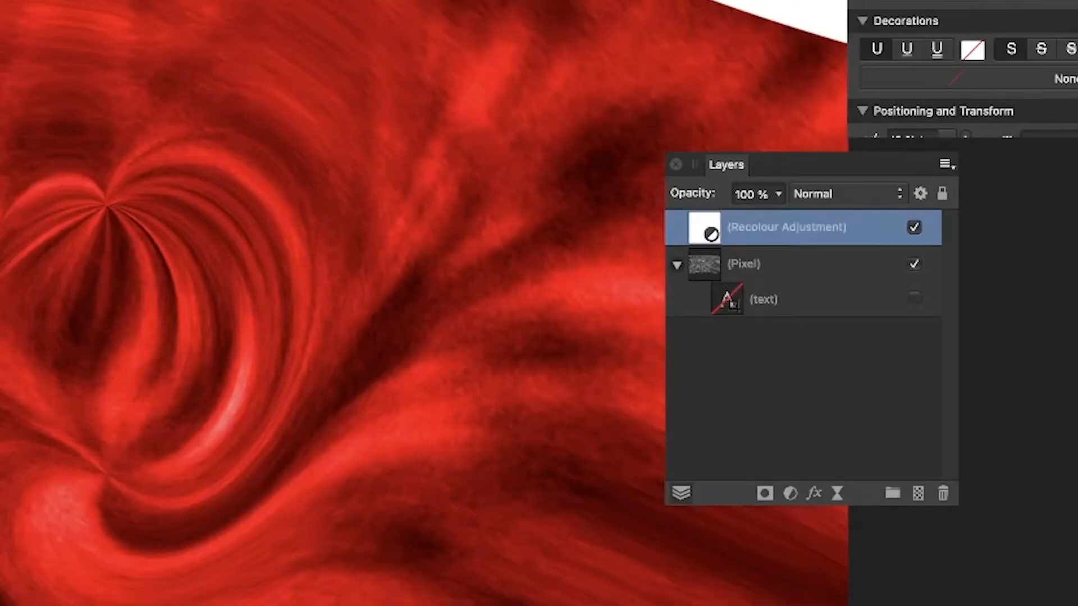
# Step: Show the text mask again and nest the Recolour adjustment inside the pixel layer
pyautogui.click(915, 298)
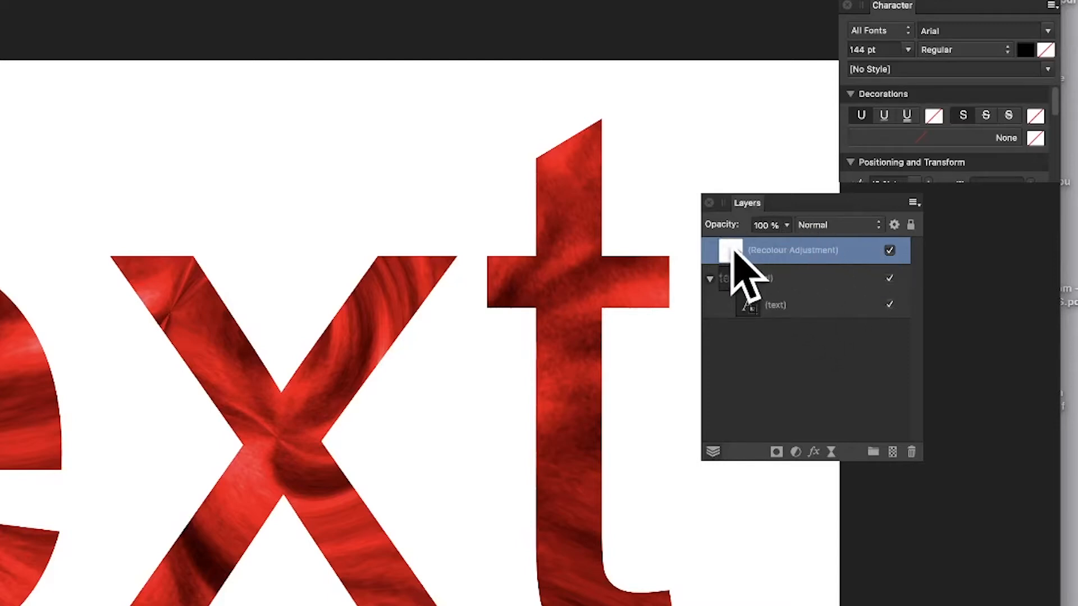
pyautogui.moveTo(731, 256); pyautogui.dragTo(736, 290)
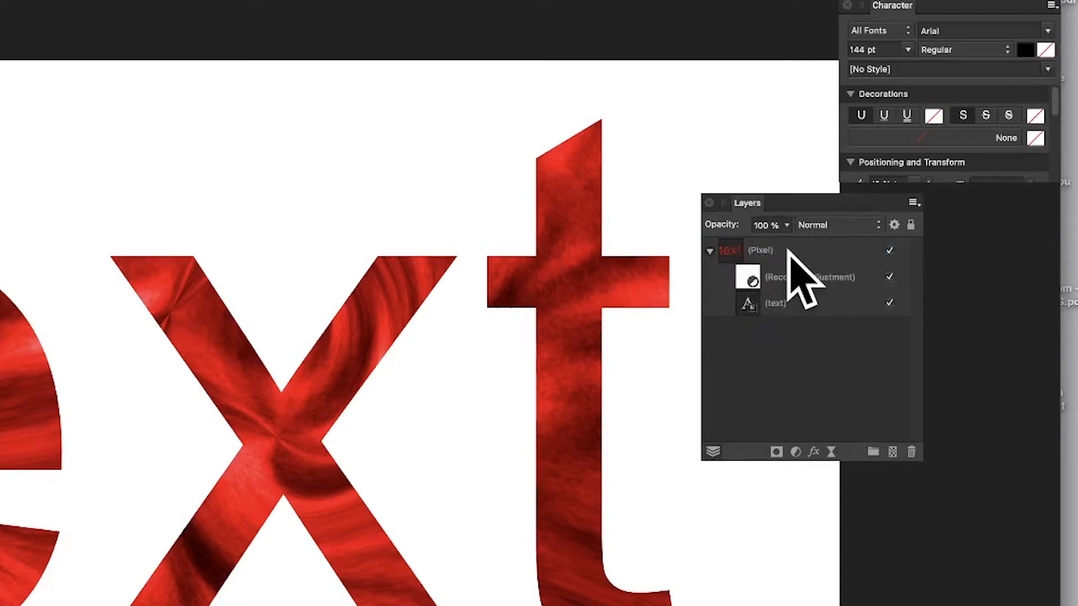
pyautogui.click(765, 250)
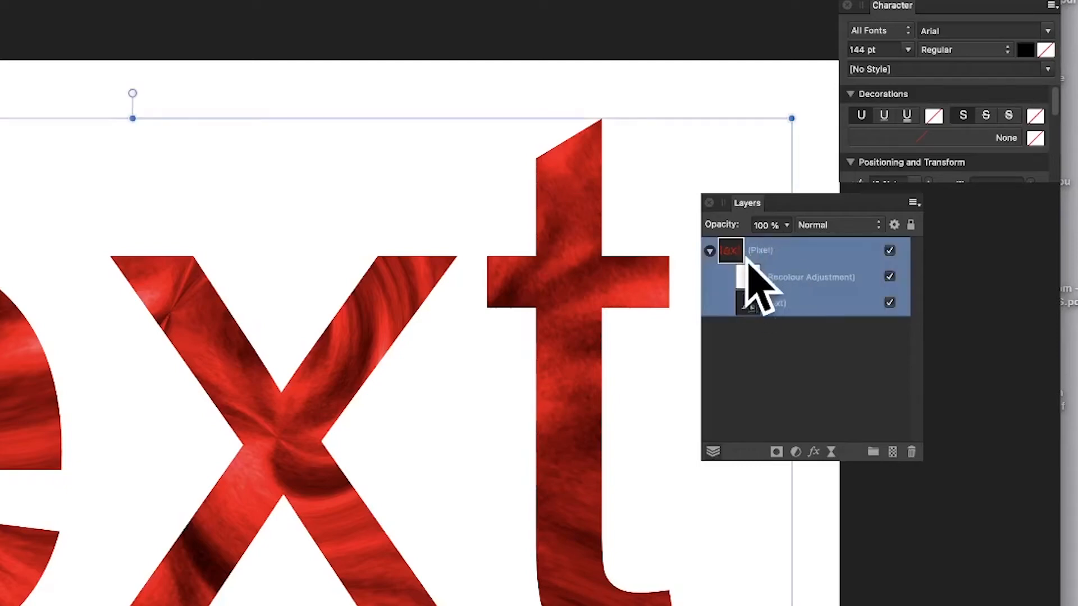
# Step: Edit the masking text with the Artistic Text Tool, replacing the letters after the initial "t" so the word begins "typ"
pyautogui.click(749, 304)
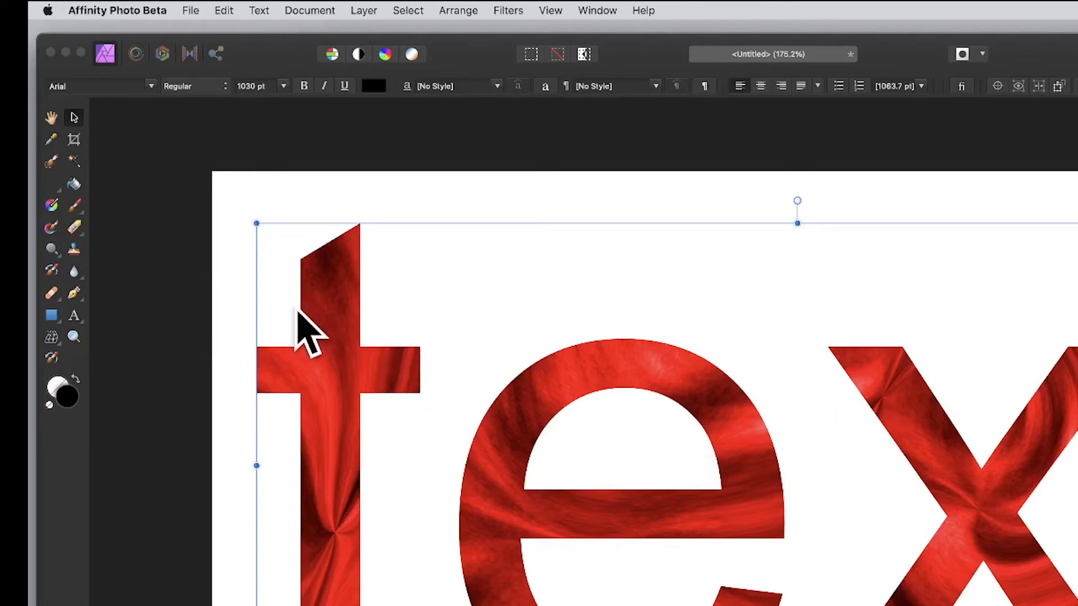
pyautogui.click(73, 315)
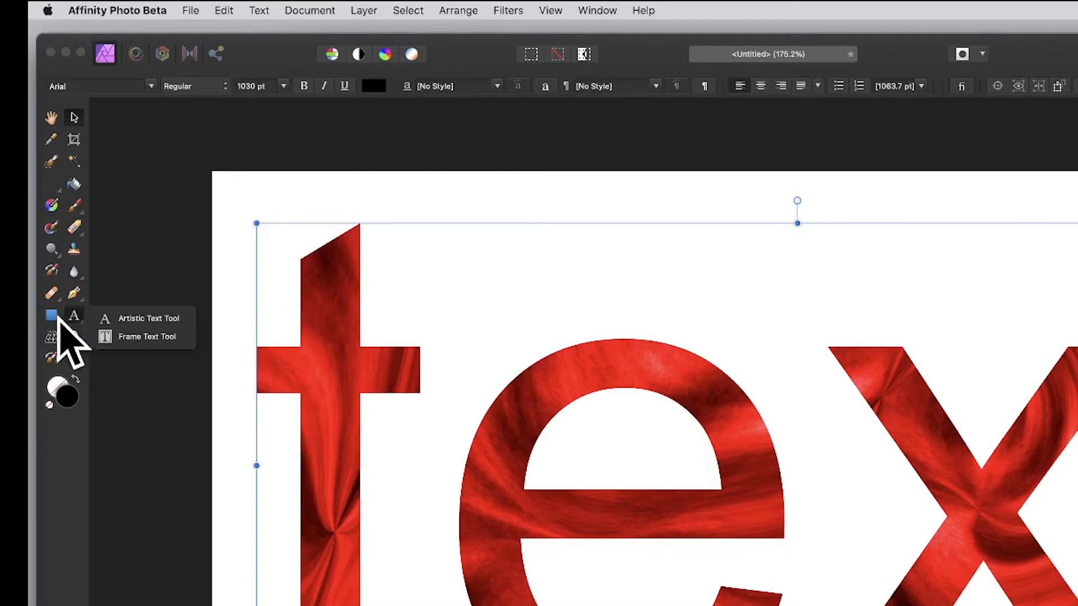
pyautogui.click(131, 314)
pyautogui.moveTo(394, 496); pyautogui.dragTo(1067, 494)
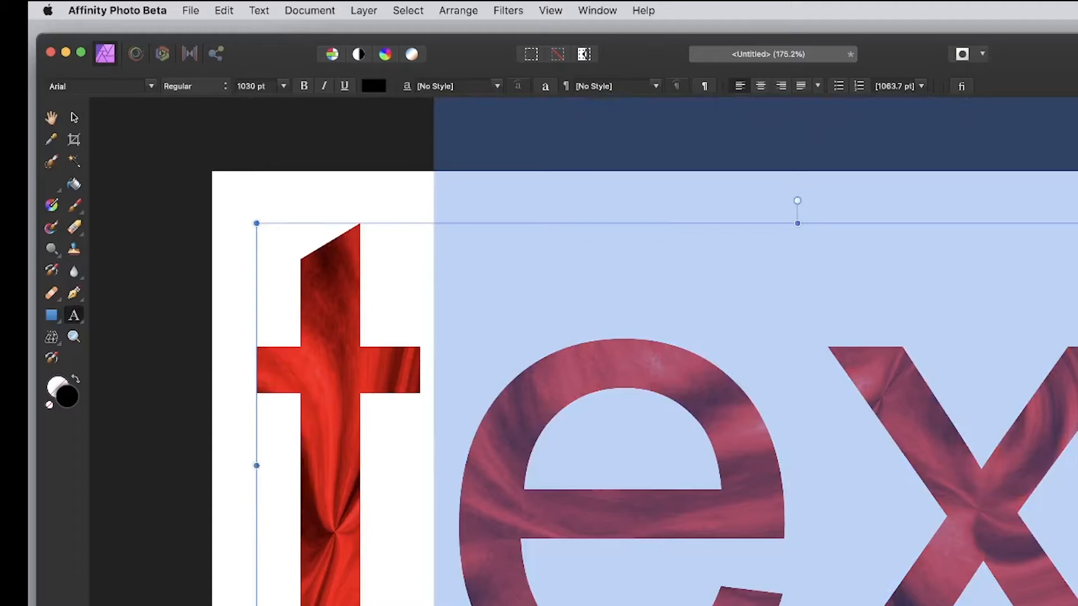
pyautogui.write('vo')
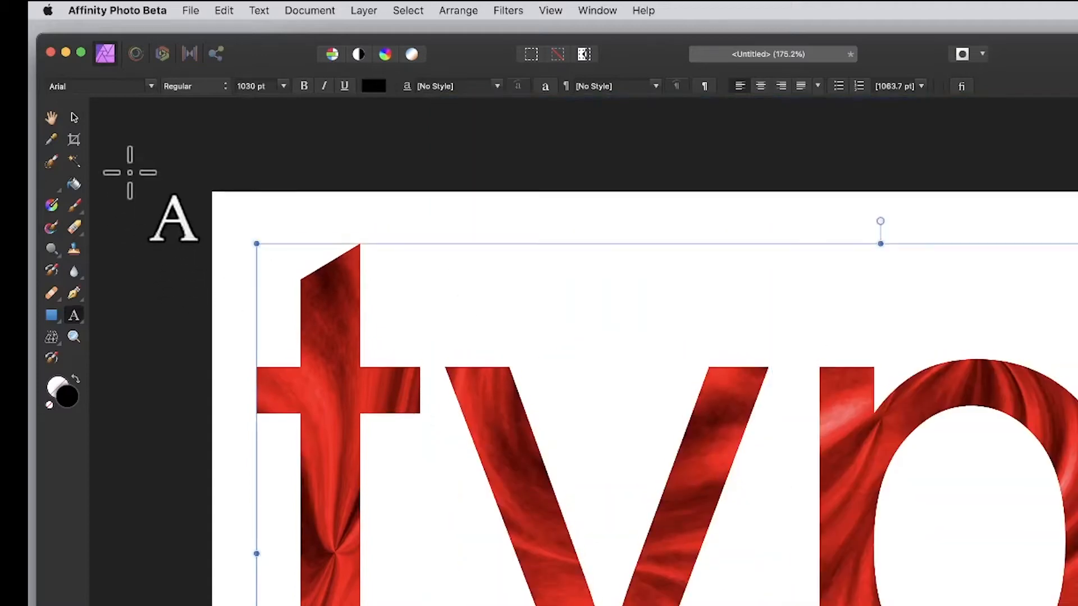
# Step: Scale the masking text down to about 904.9 pt and reposition it on the page with the Move Tool
pyautogui.click(75, 118)
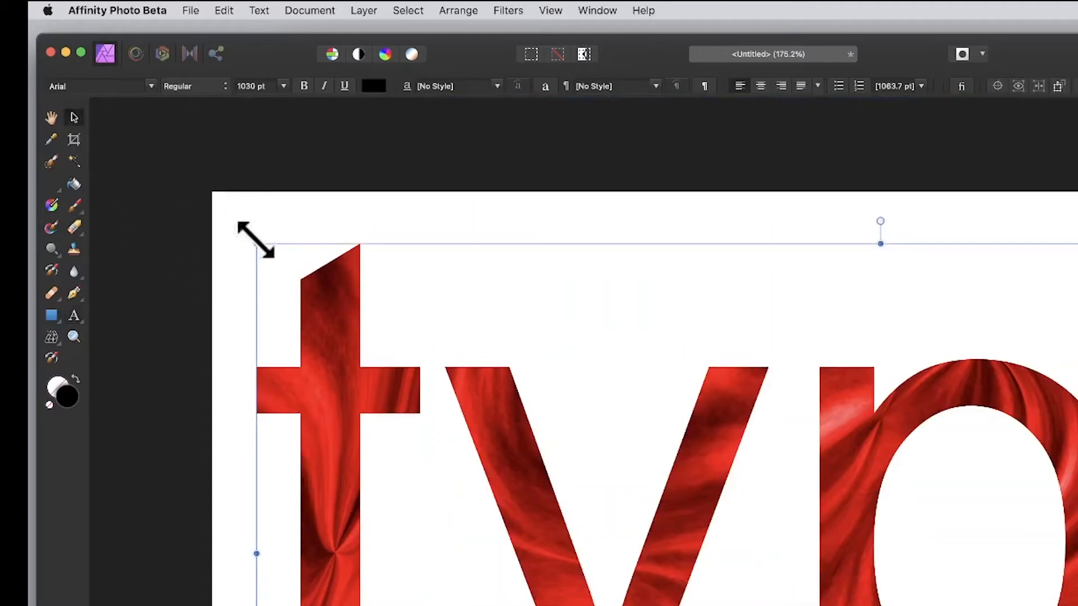
pyautogui.moveTo(255, 239); pyautogui.dragTo(410, 301)
pyautogui.moveTo(642, 513); pyautogui.dragTo(525, 464)
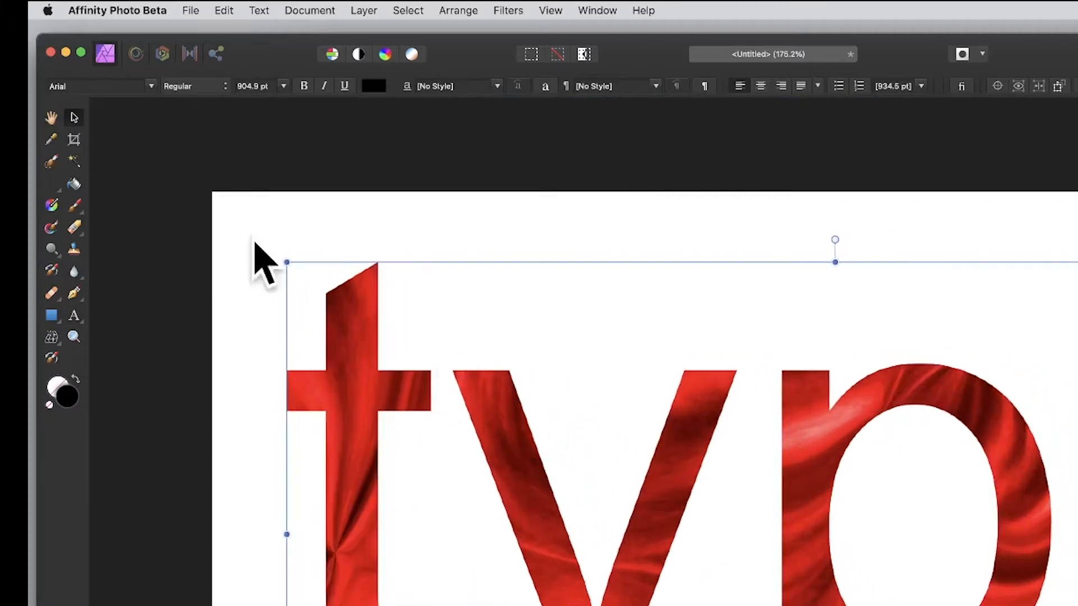
# Step: Change the masking text's font to Apple Chancery and move the word slightly up the page
pyautogui.click(147, 87)
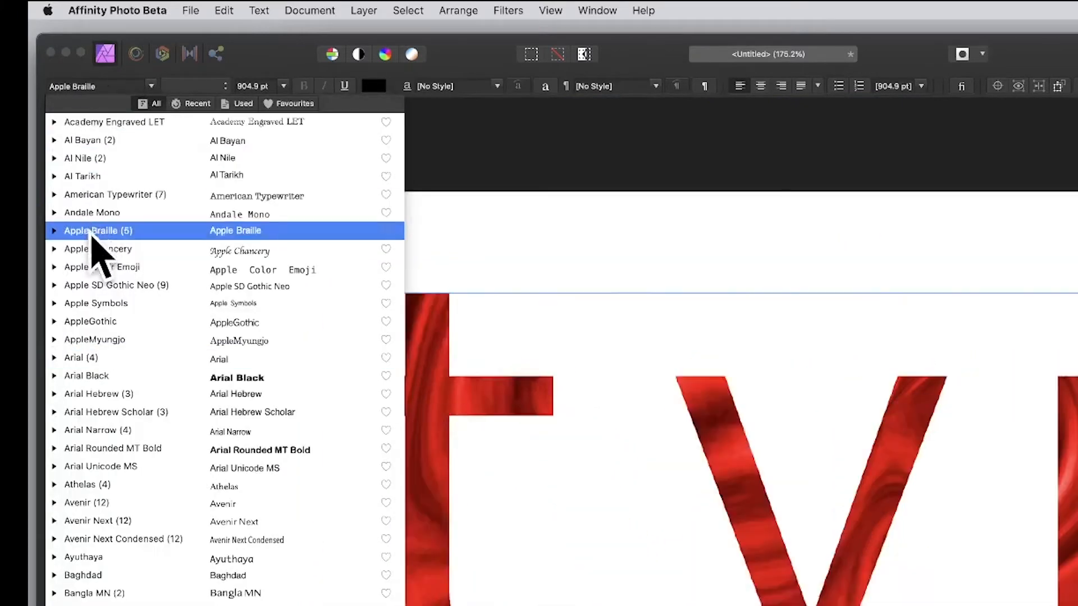
pyautogui.click(98, 253)
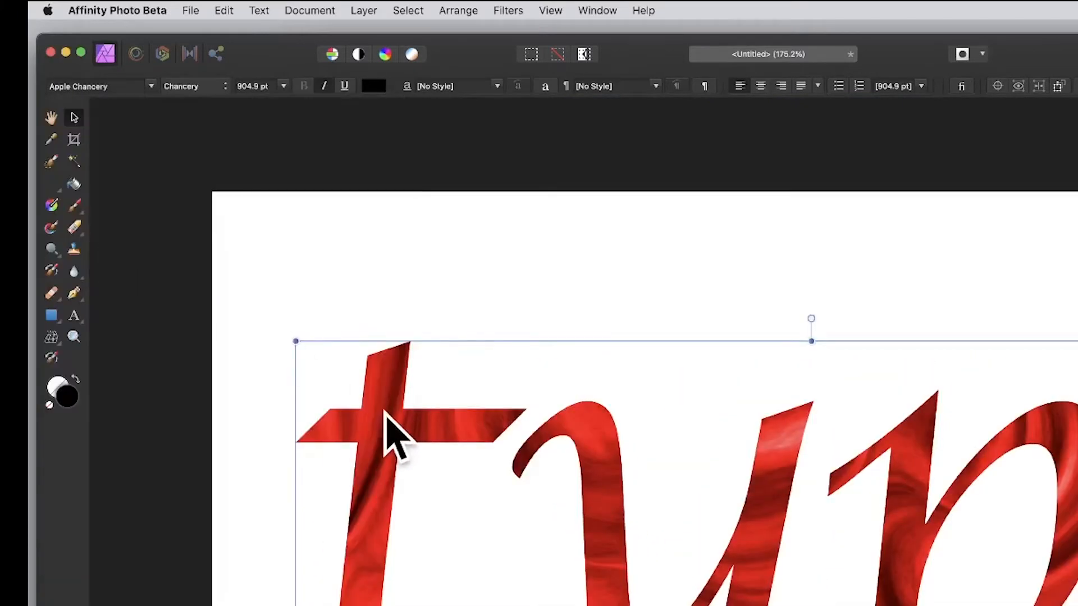
pyautogui.moveTo(390, 441); pyautogui.dragTo(360, 322)
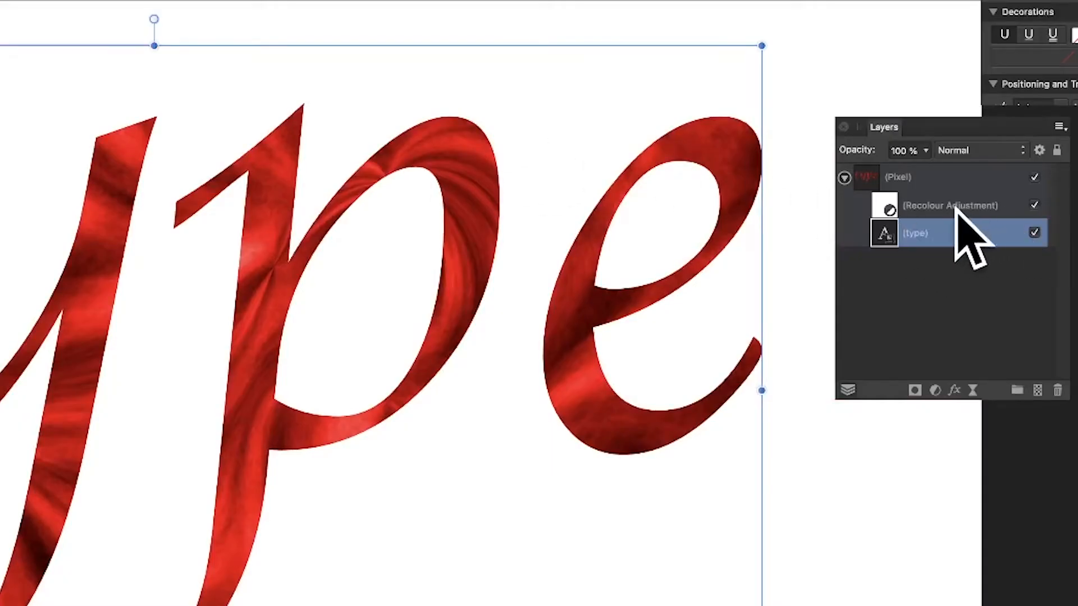
# Step: Change the nested Recolour adjustment to a blue hue of 200.4° and set its blend mode to Vivid Light
pyautogui.click(884, 205)
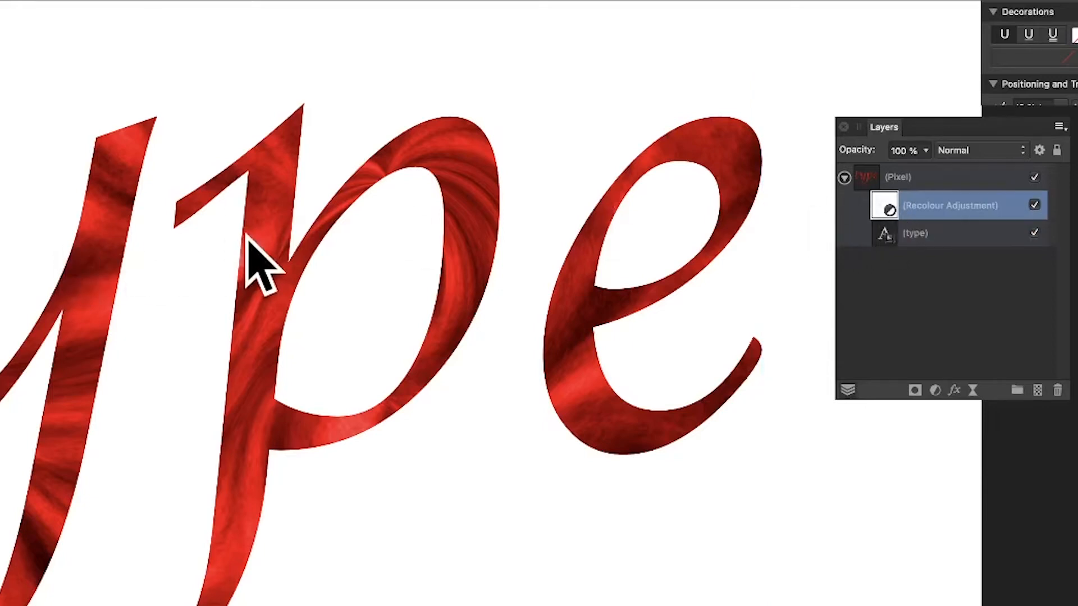
pyautogui.doubleClick(884, 206)
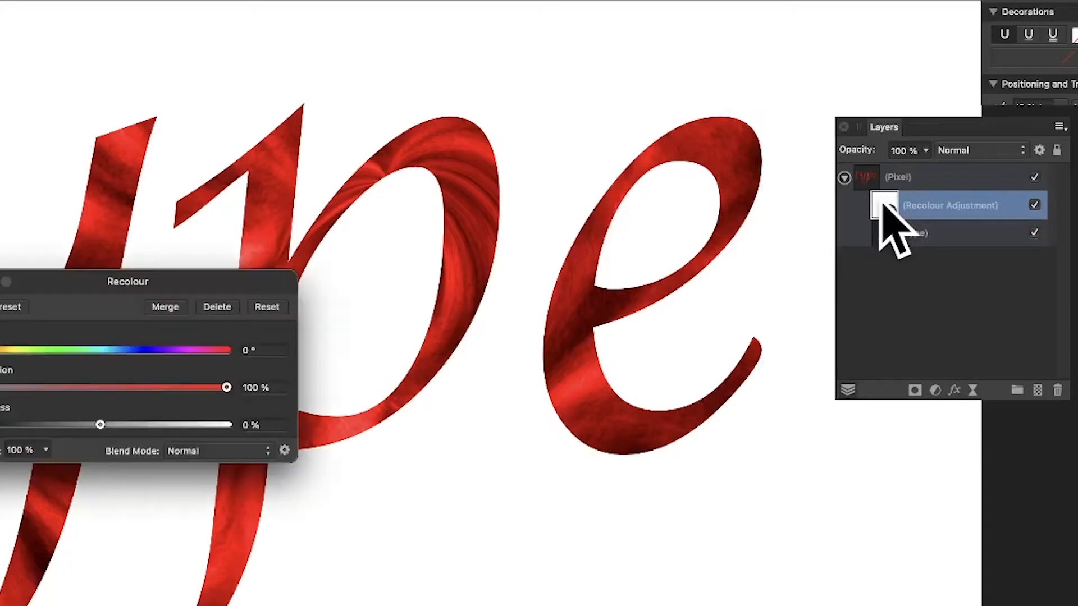
pyautogui.moveTo(98, 275); pyautogui.dragTo(482, 259)
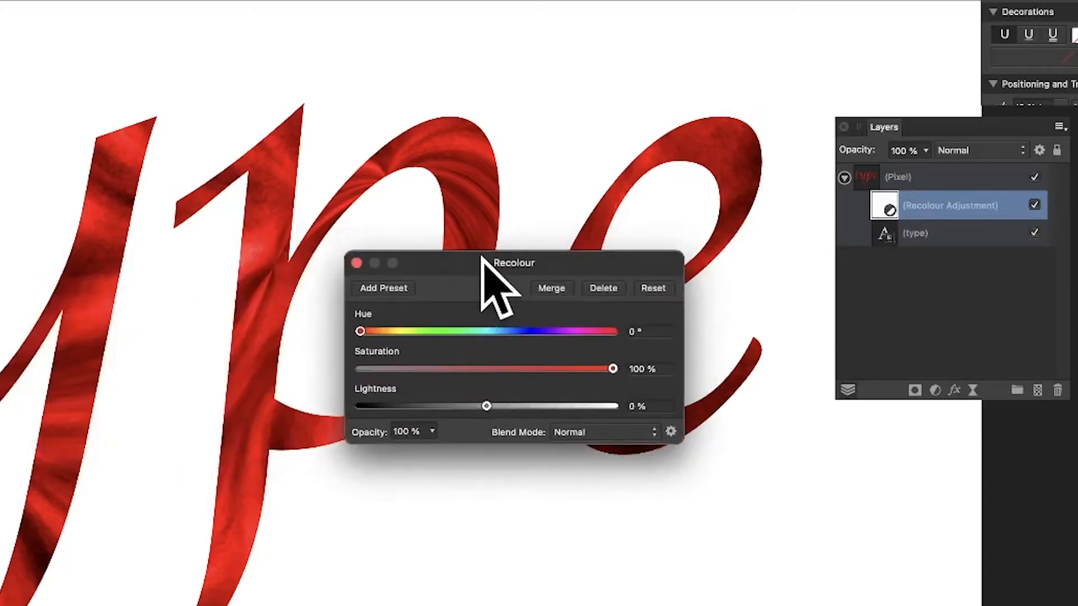
pyautogui.moveTo(359, 331); pyautogui.dragTo(500, 331)
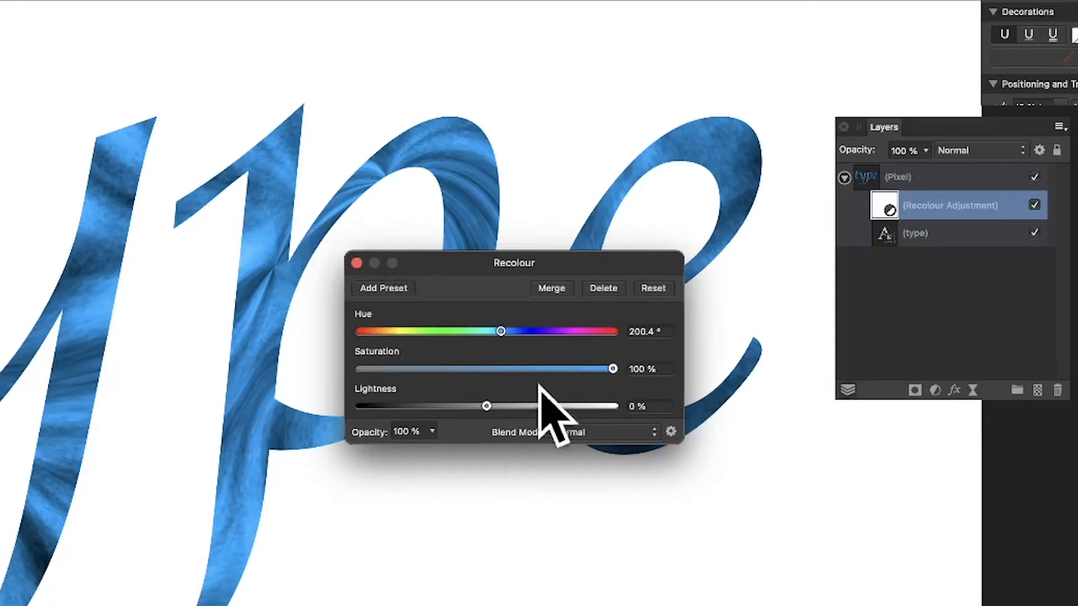
pyautogui.click(596, 432)
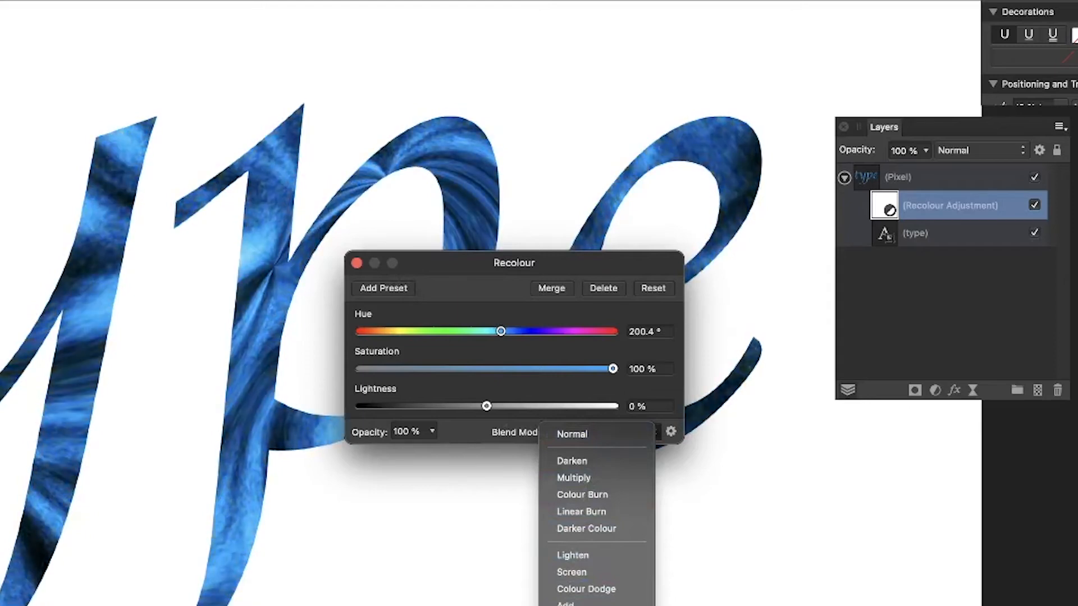
pyautogui.click(578, 605)
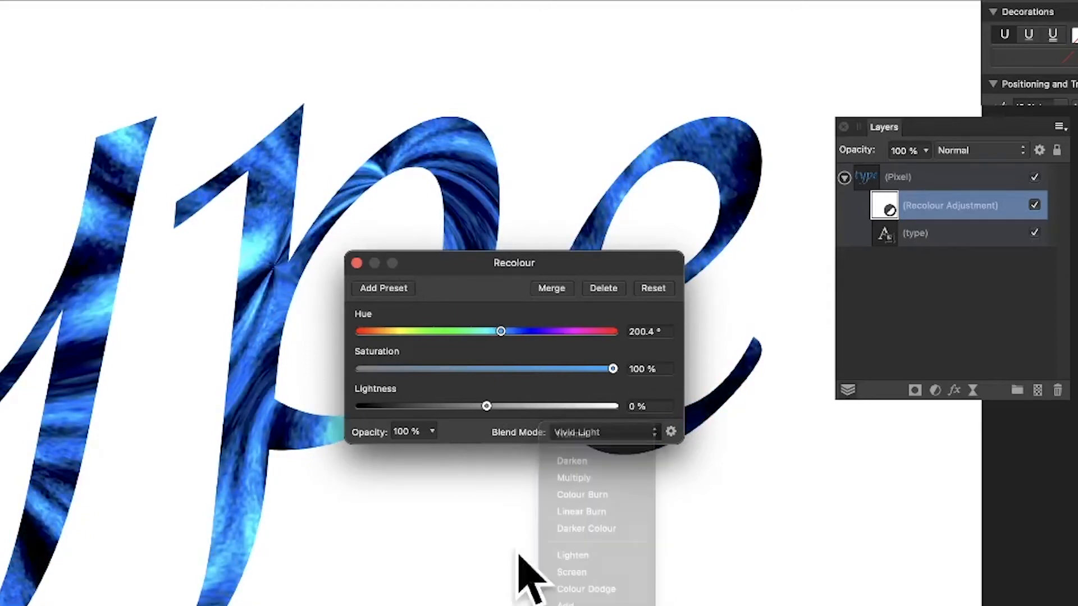
pyautogui.click(357, 263)
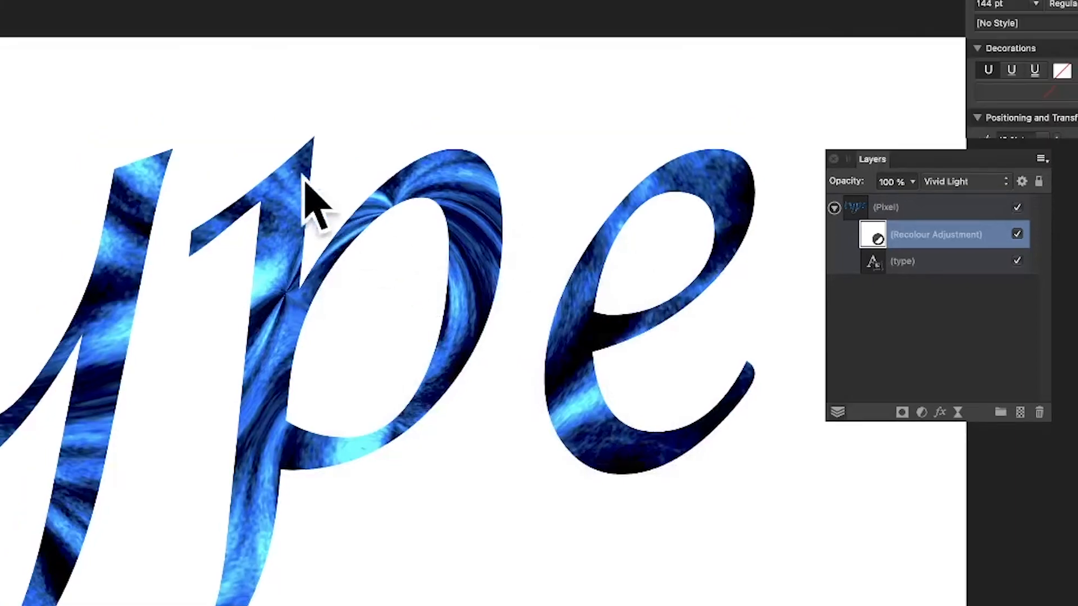
# Step: Shift the textured lettering slightly on the page and select the pixel layer
pyautogui.click(284, 144)
pyautogui.moveTo(294, 163); pyautogui.dragTo(284, 197)
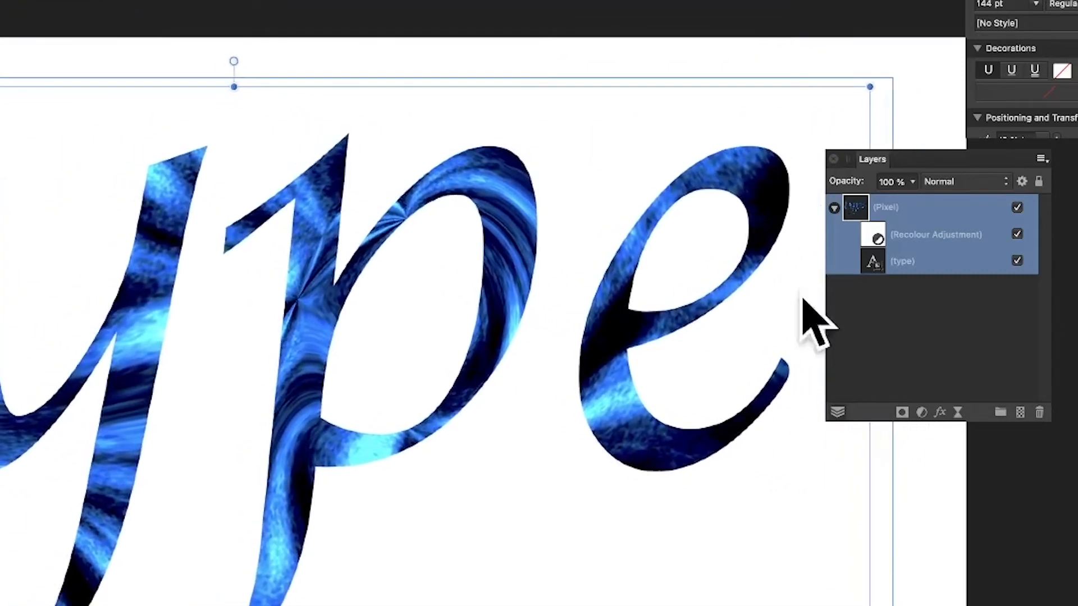
pyautogui.click(868, 259)
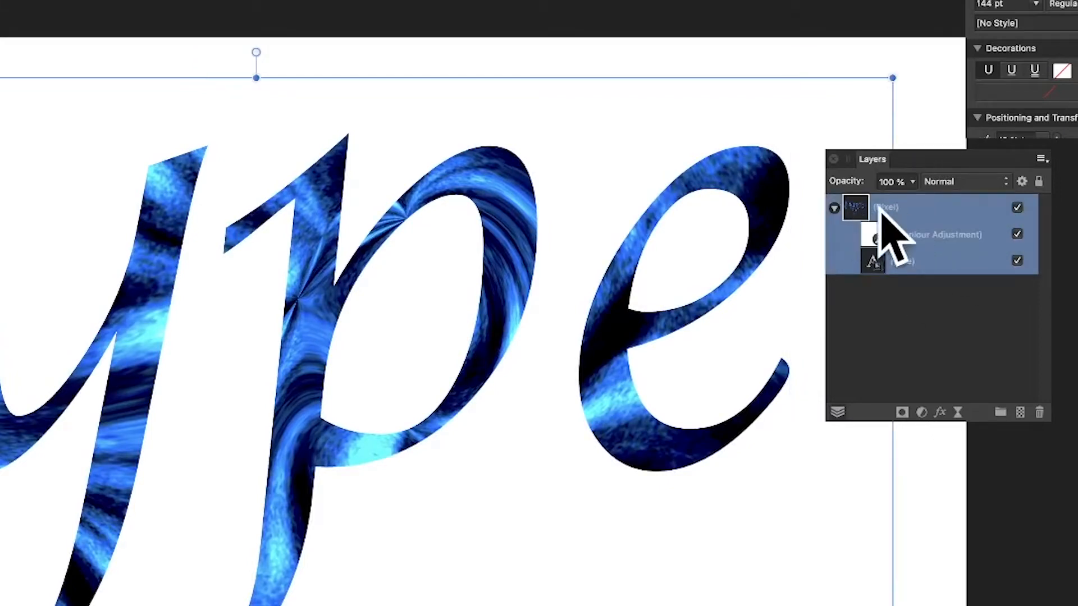
# Step: Add a Gaussian Blur layer effect with a 6.7 px radius to the pixel layer
pyautogui.click(939, 413)
pyautogui.moveTo(534, 96); pyautogui.dragTo(709, 96)
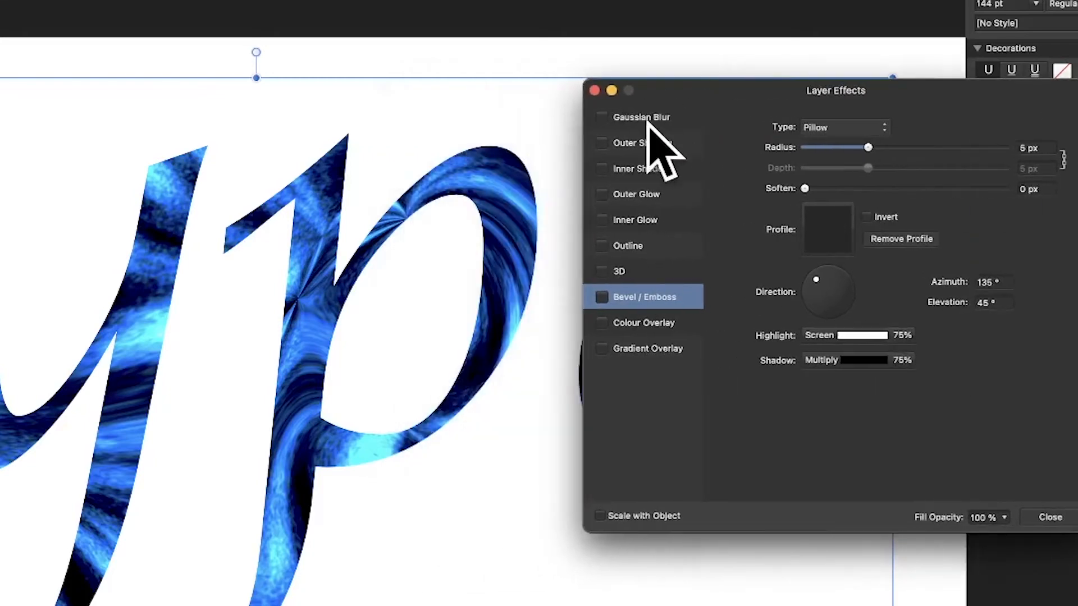
pyautogui.click(601, 118)
pyautogui.click(644, 118)
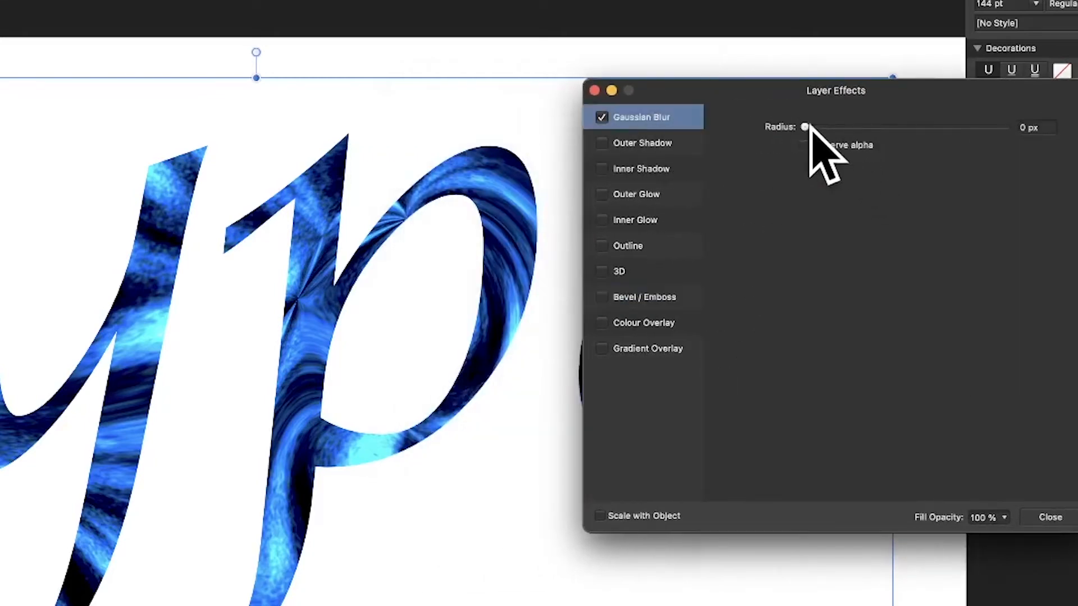
pyautogui.moveTo(807, 127); pyautogui.dragTo(875, 131)
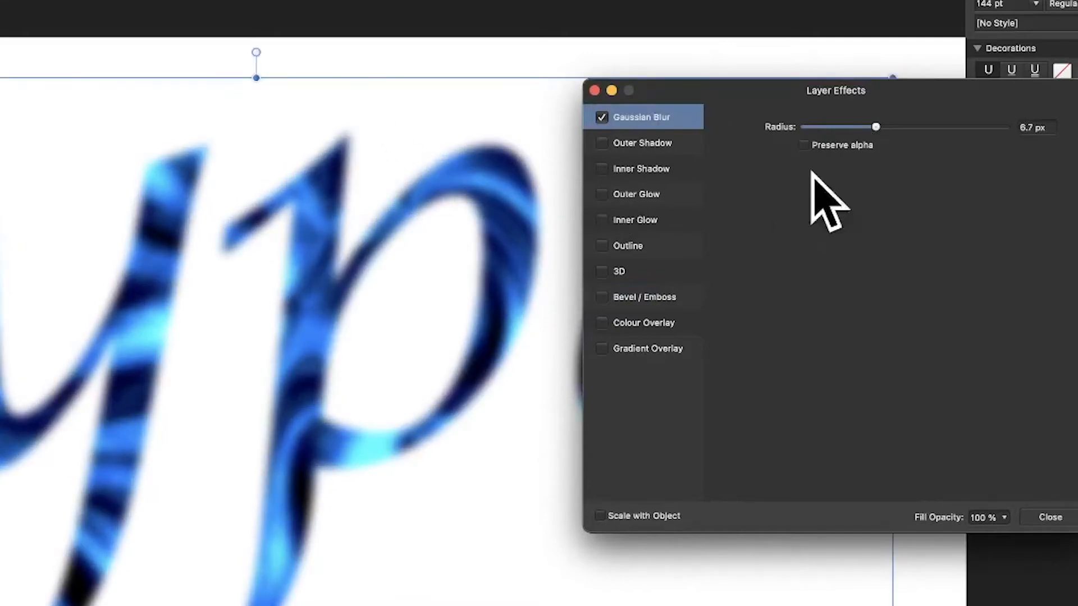
# Step: Add an Outer Shadow to the pixel layer with 9.8 px radius, 28.4 px offset and 87% intensity, and finish its effects
pyautogui.moveTo(817, 92); pyautogui.dragTo(748, 88)
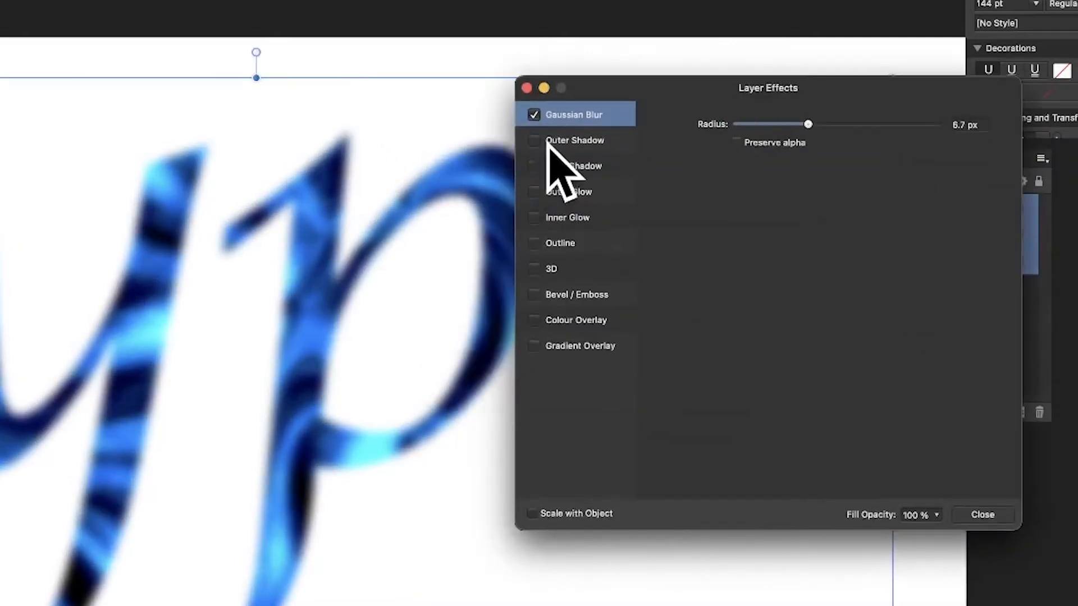
pyautogui.click(536, 140)
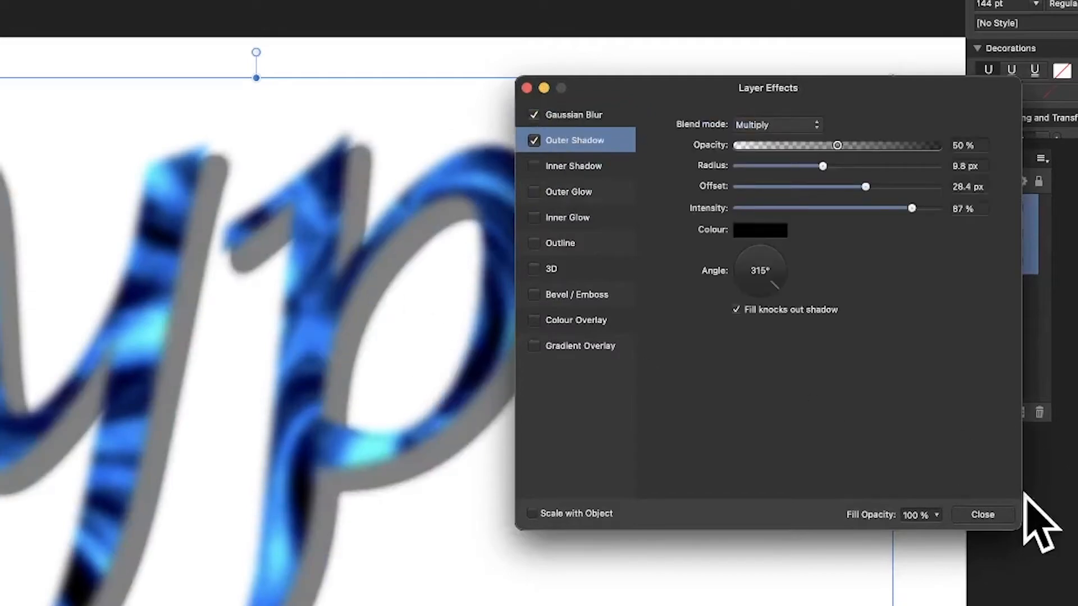
pyautogui.click(985, 517)
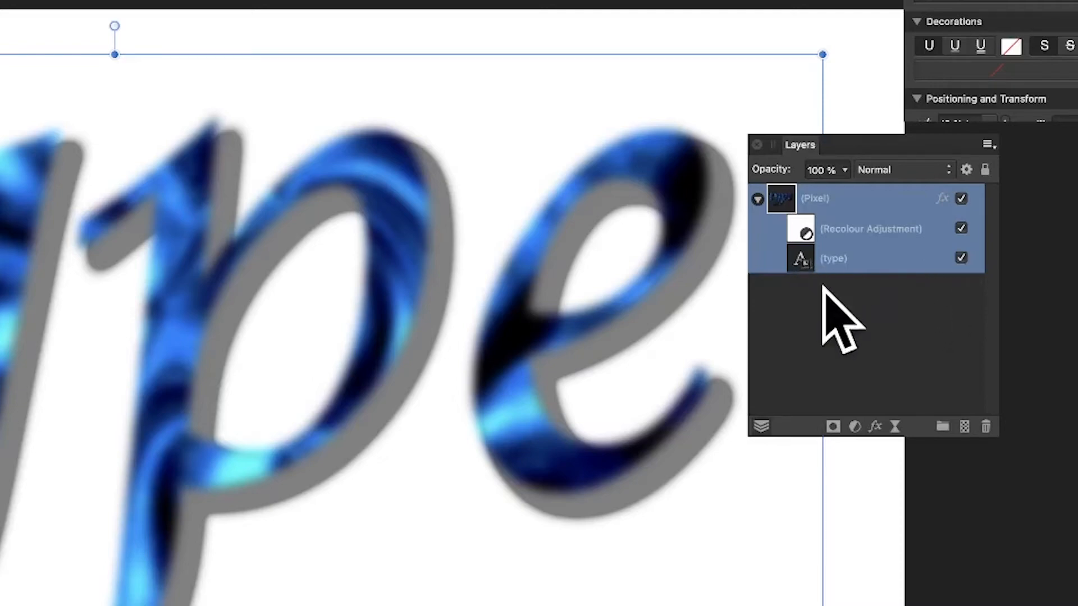
# Step: Add an Inner Shadow effect to the nested text layer with 26.3 px radius, 43.1 px offset, 79% intensity and 270° angle
pyautogui.click(800, 263)
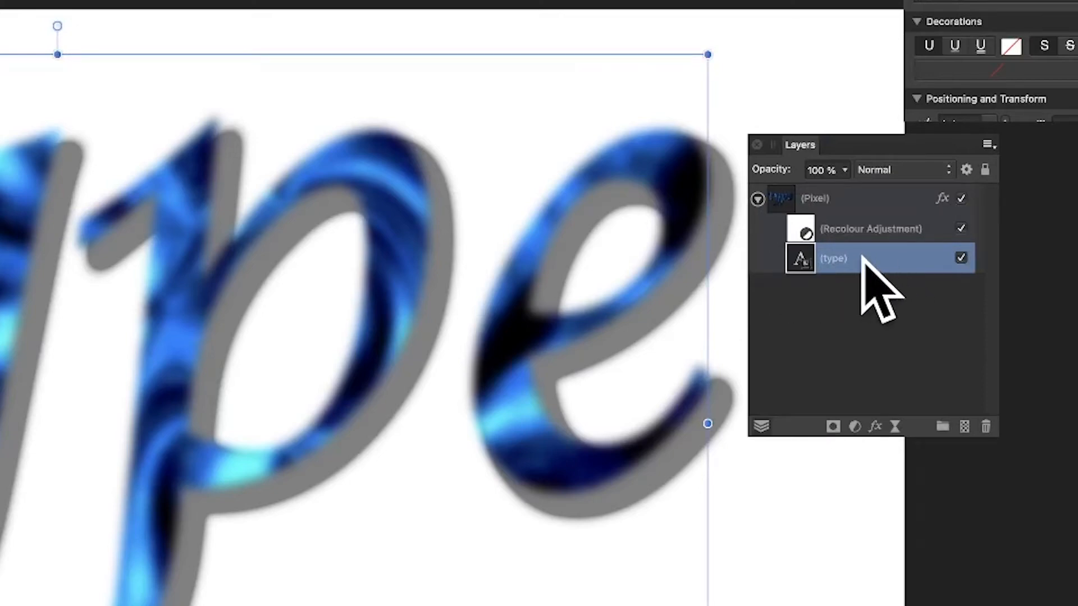
pyautogui.click(875, 427)
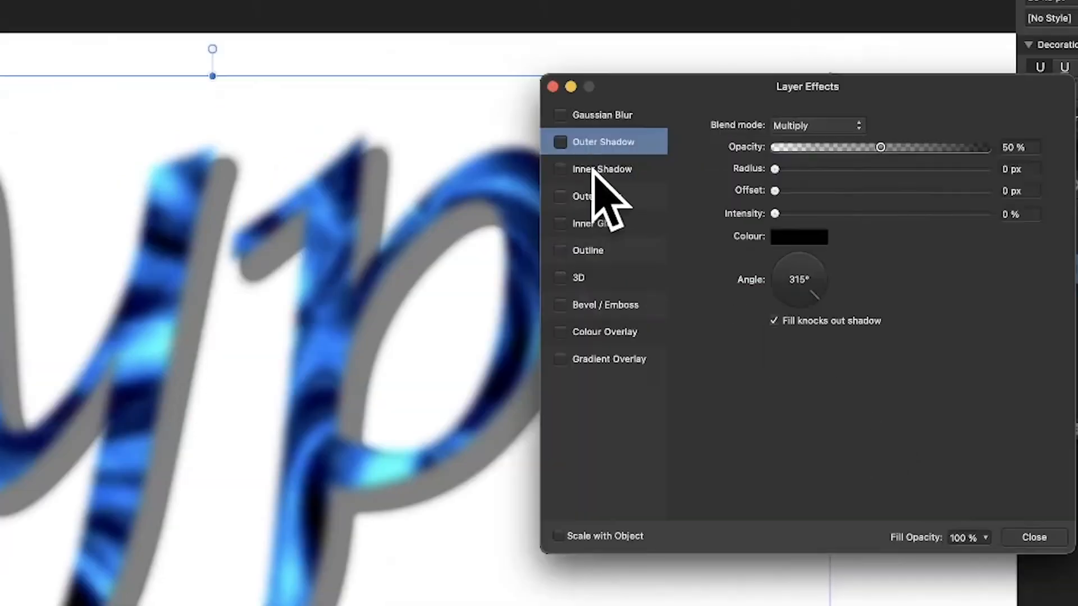
pyautogui.click(450, 147)
pyautogui.click(561, 169)
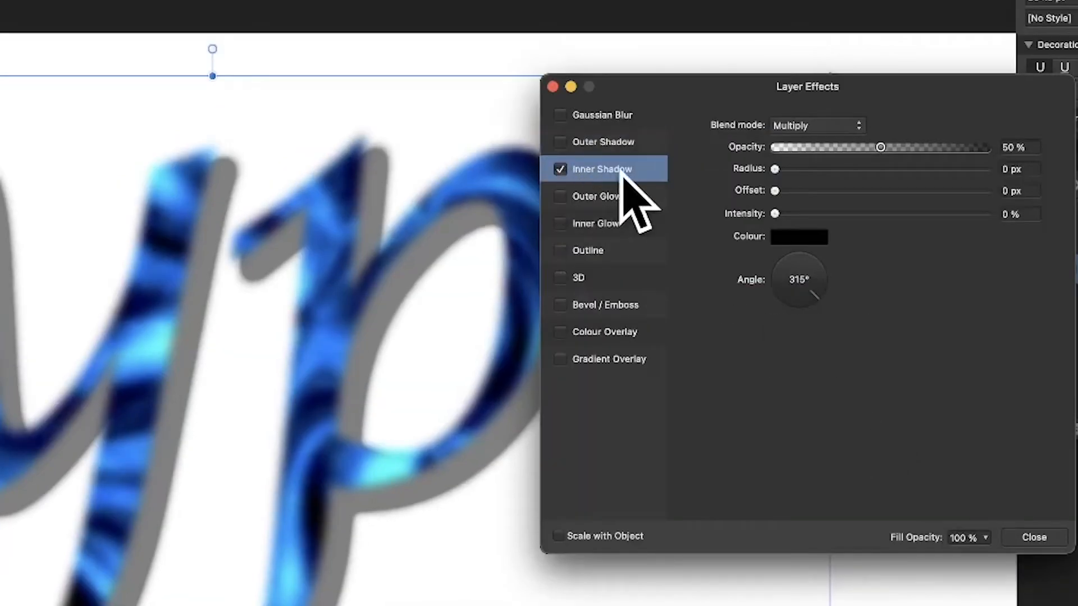
pyautogui.moveTo(798, 170); pyautogui.dragTo(906, 169)
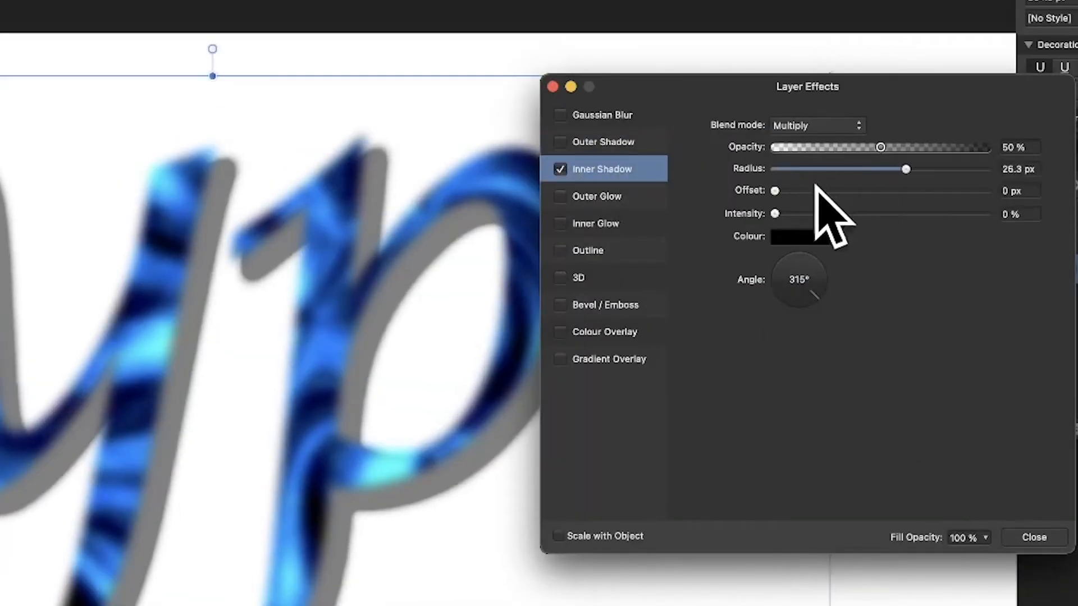
pyautogui.moveTo(820, 191); pyautogui.dragTo(945, 191)
pyautogui.moveTo(774, 213); pyautogui.dragTo(932, 217)
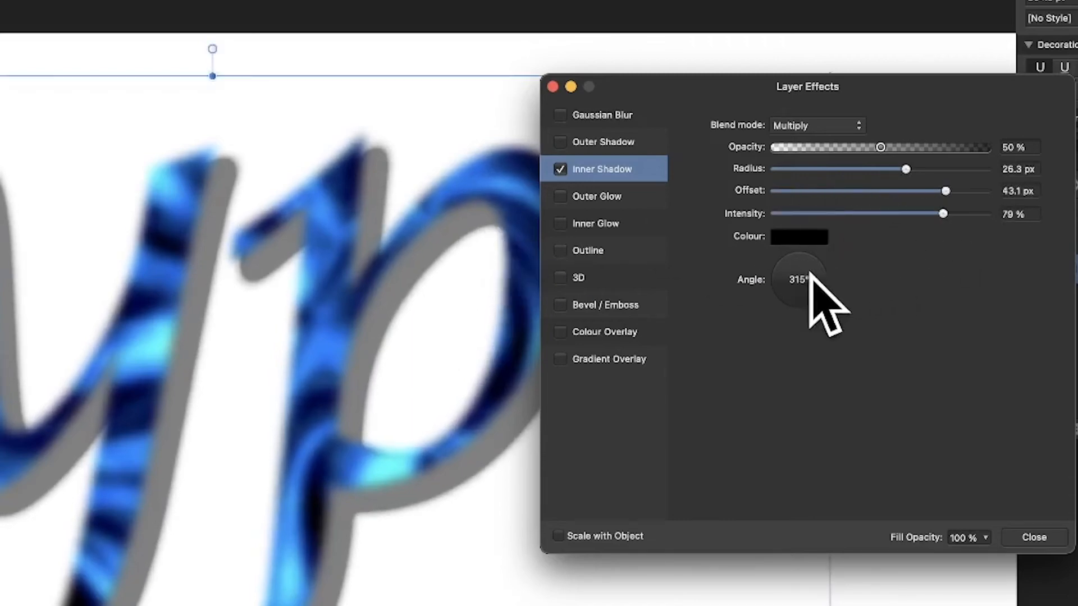
pyautogui.moveTo(793, 300); pyautogui.dragTo(798, 329)
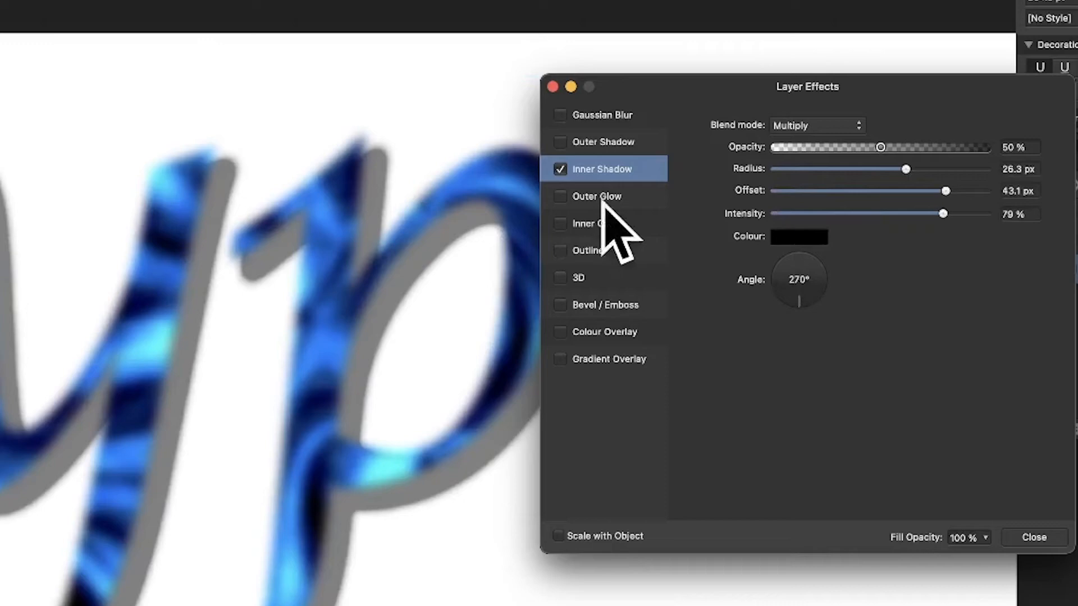
# Step: Add a Pillow Bevel / Emboss effect with an 84.6 px radius to the text layer
pyautogui.click(560, 305)
pyautogui.click(599, 308)
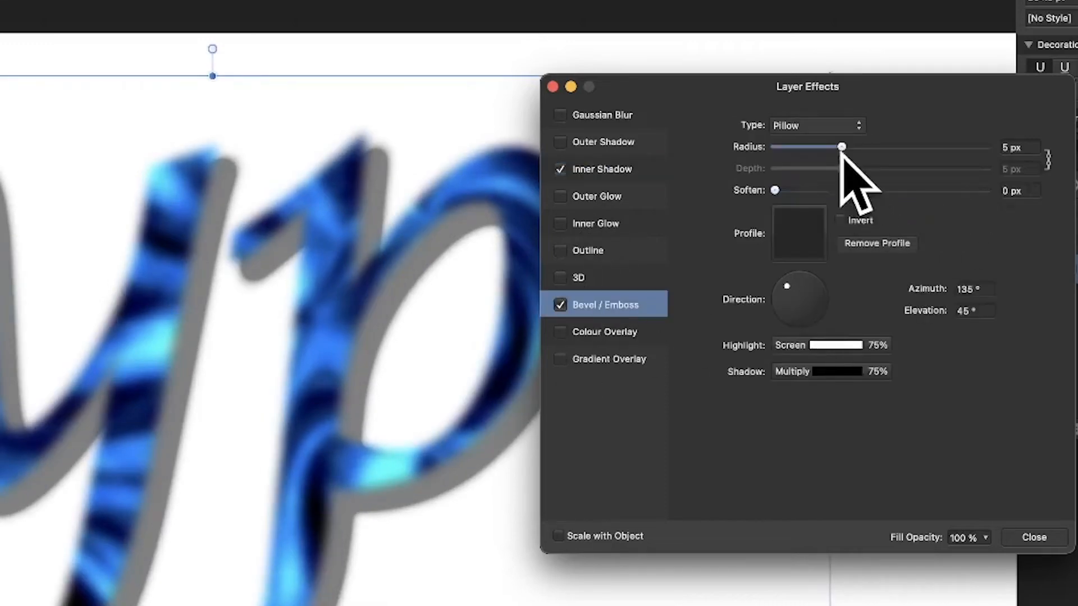
pyautogui.moveTo(838, 148); pyautogui.dragTo(980, 153)
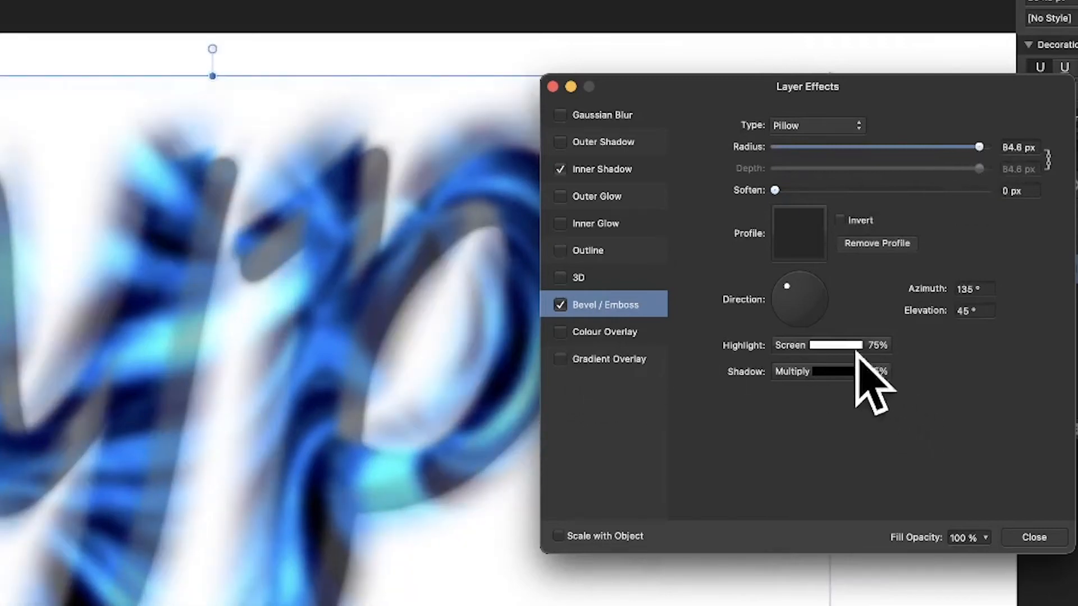
# Step: Enable Colour Overlay and 3D on the text layer, trying standard 3D profiles and choosing the convex fourth one
pyautogui.click(560, 331)
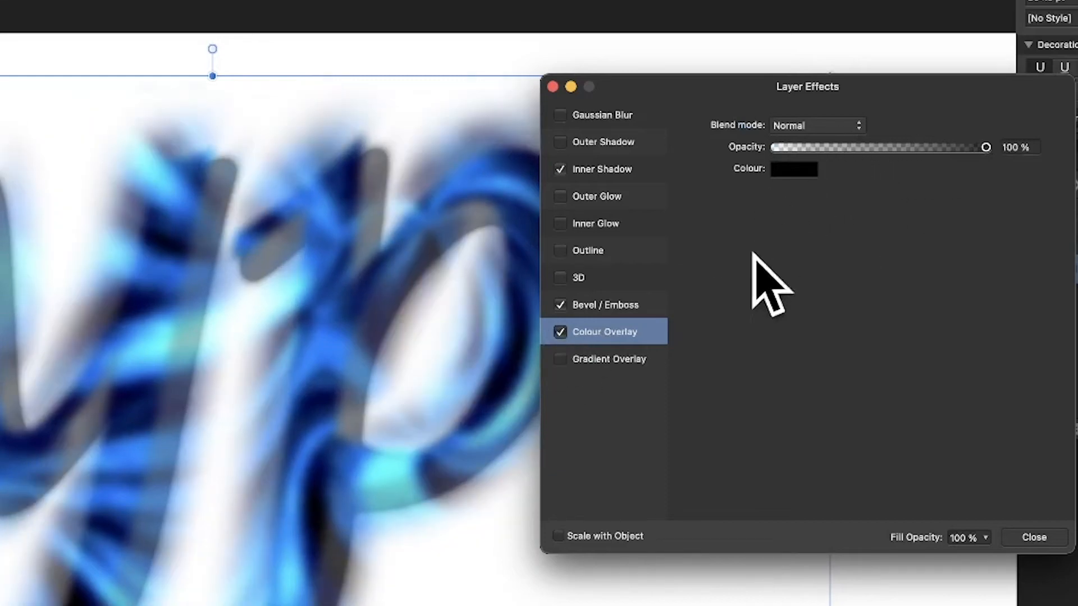
pyautogui.click(576, 278)
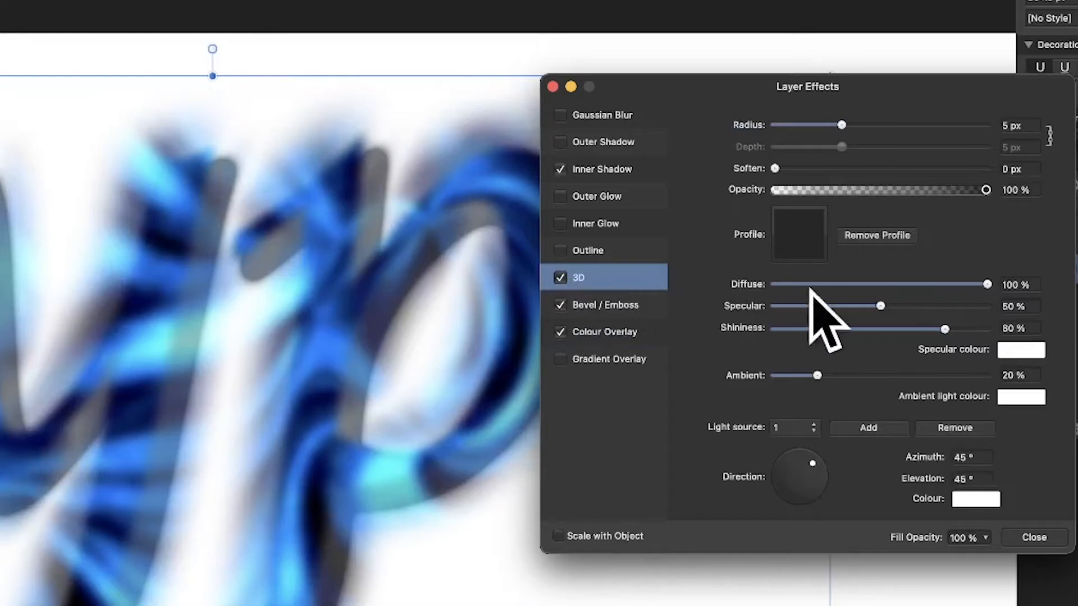
pyautogui.click(801, 241)
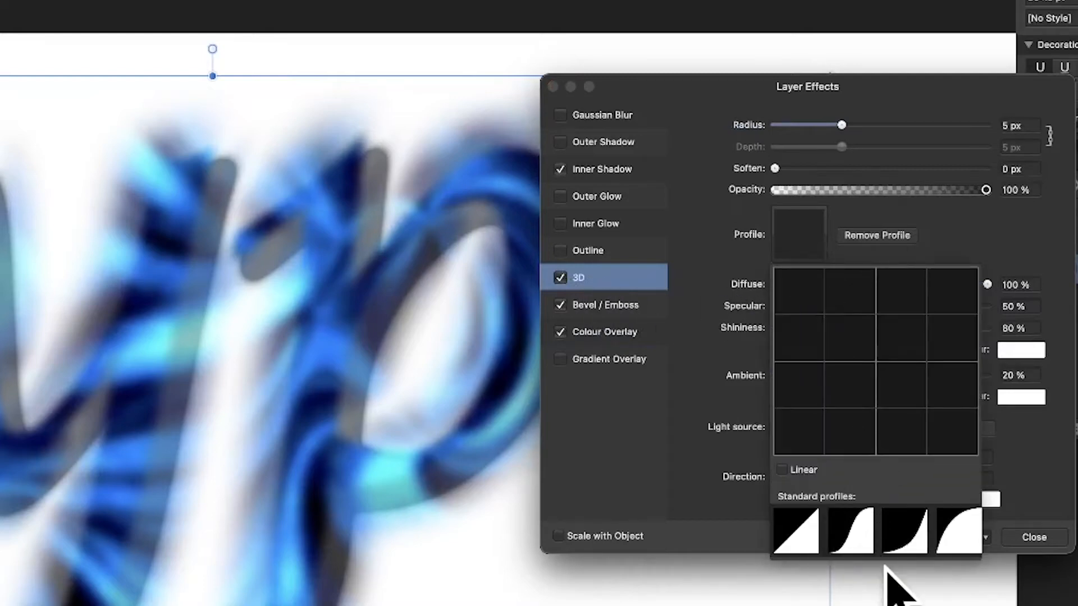
pyautogui.click(861, 539)
pyautogui.click(906, 540)
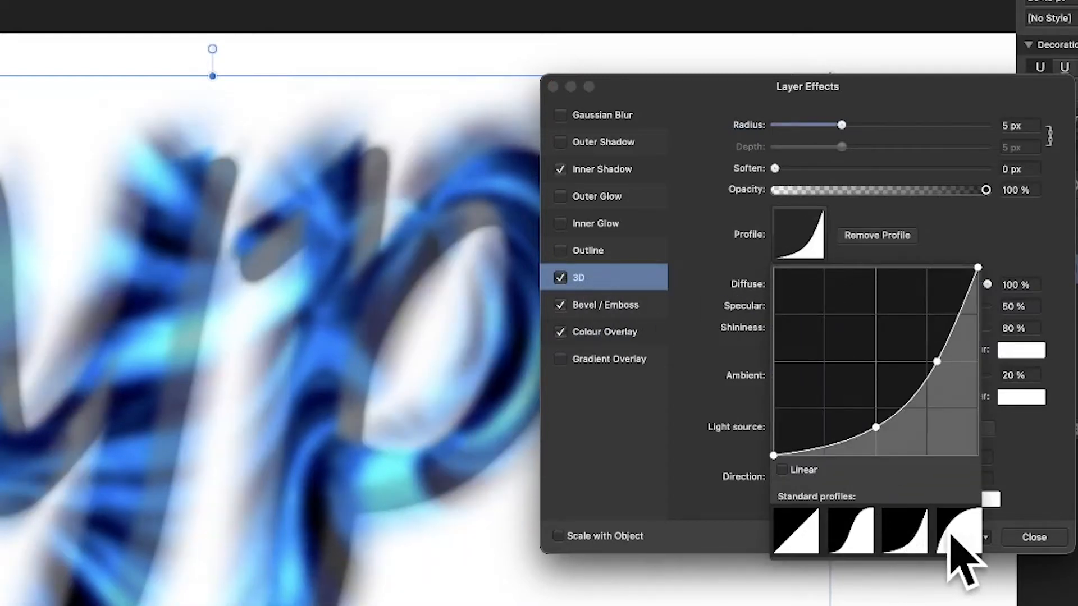
pyautogui.click(958, 545)
# Step: Give the text's Bevel / Emboss the S-curve standard profile and light it from azimuth 69° and elevation 69.2°
pyautogui.click(612, 303)
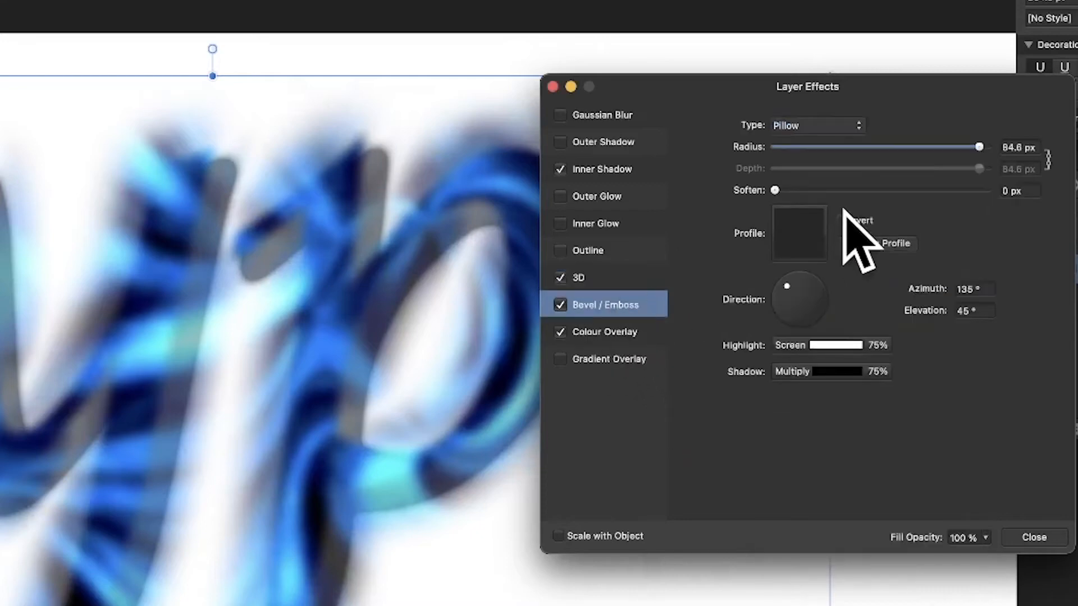
pyautogui.moveTo(789, 289); pyautogui.dragTo(813, 257)
pyautogui.click(811, 253)
pyautogui.click(851, 533)
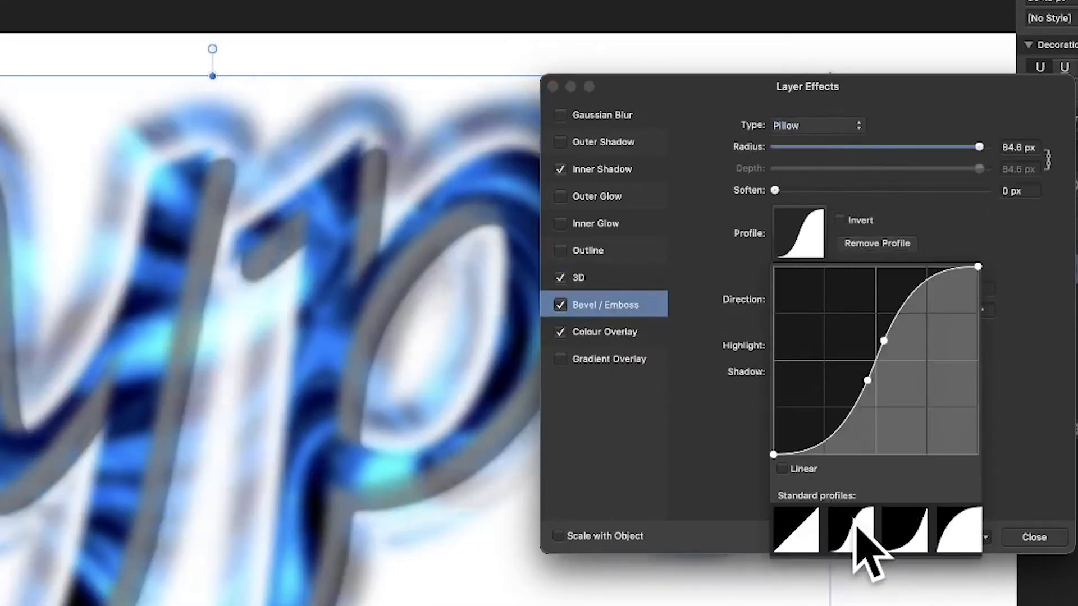
pyautogui.click(674, 109)
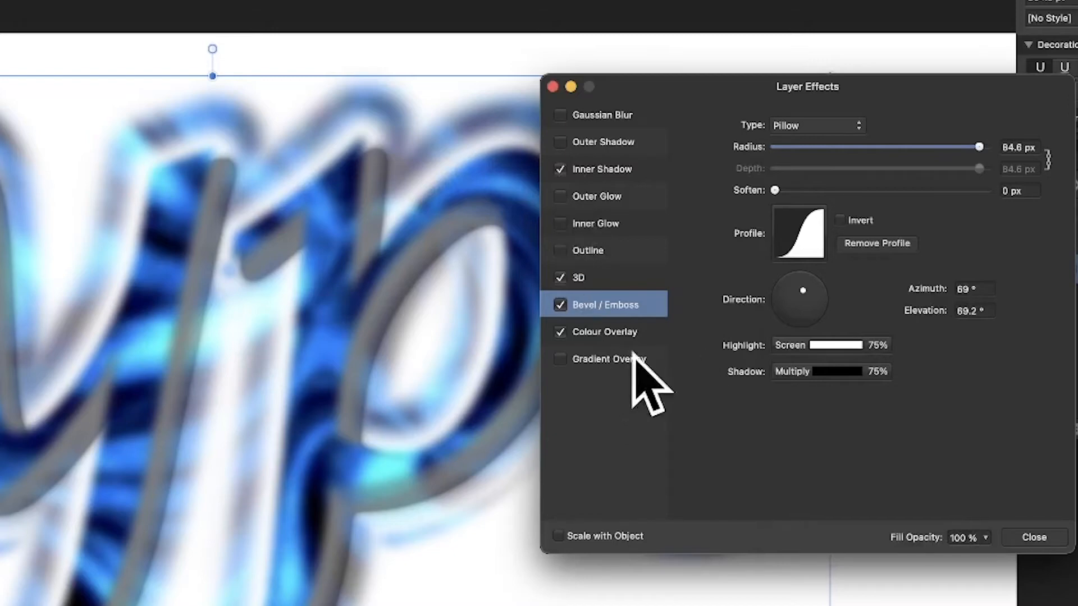
# Step: Enable a Gradient Overlay on the text layer and close its layer effects
pyautogui.click(561, 360)
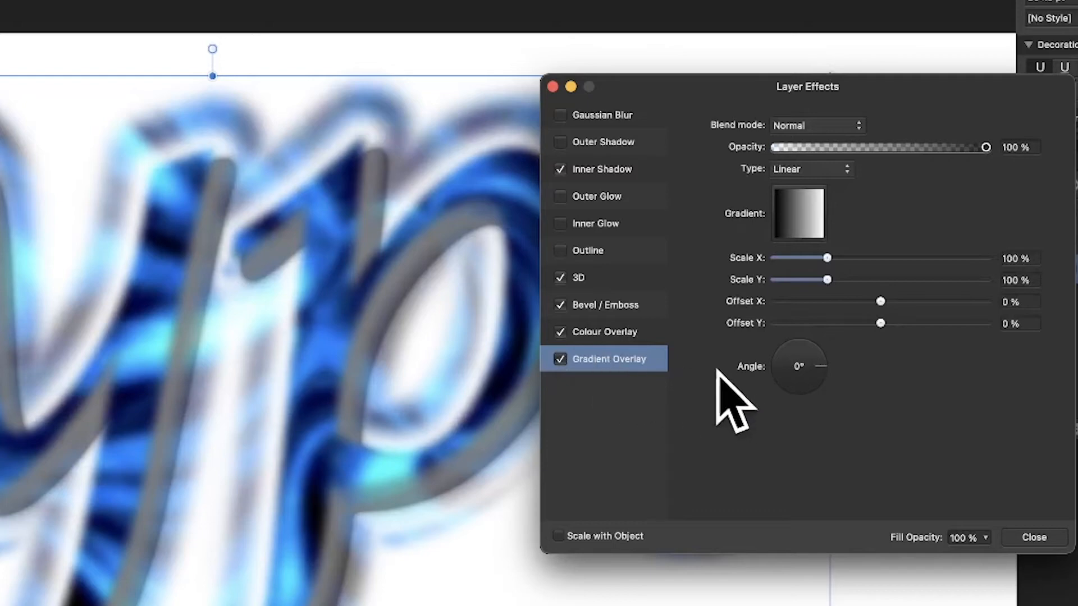
pyautogui.click(1059, 540)
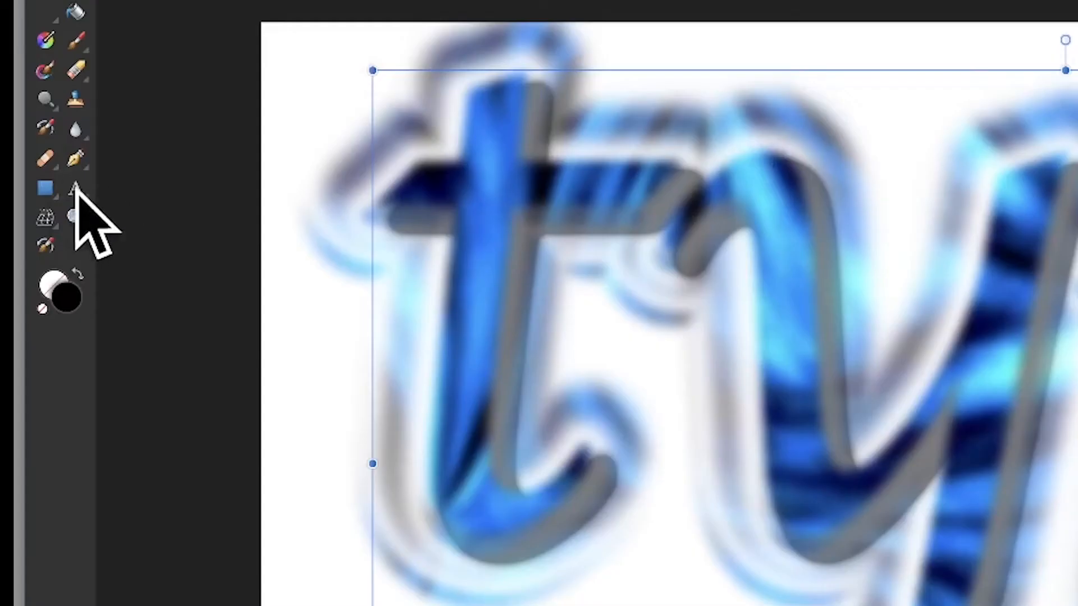
# Step: Replace the word in the masking text layer with "xyz"
pyautogui.click(29, 200)
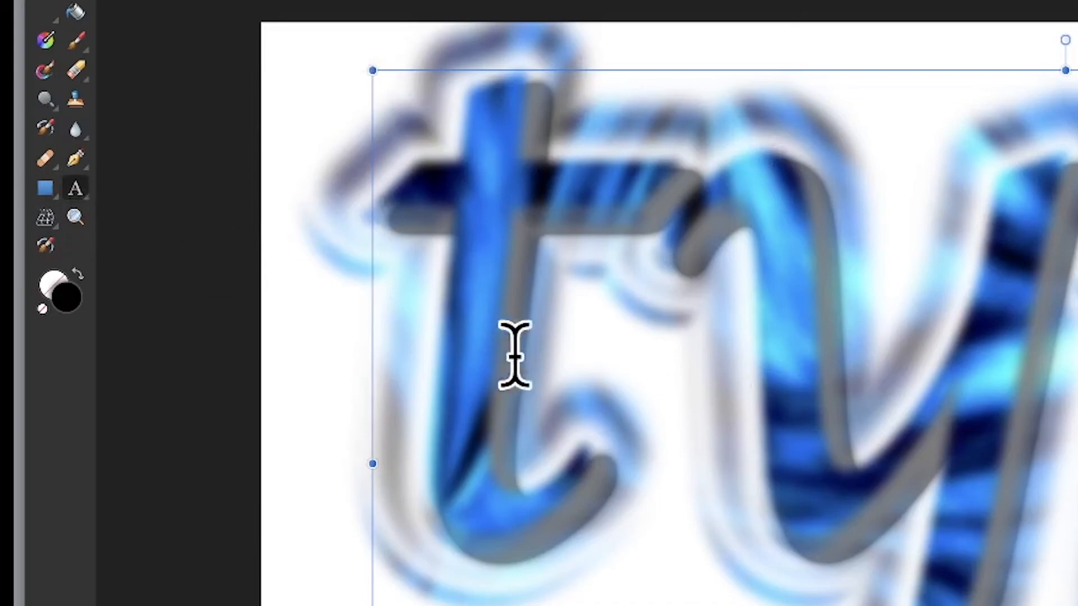
pyautogui.moveTo(410, 347); pyautogui.dragTo(855, 276)
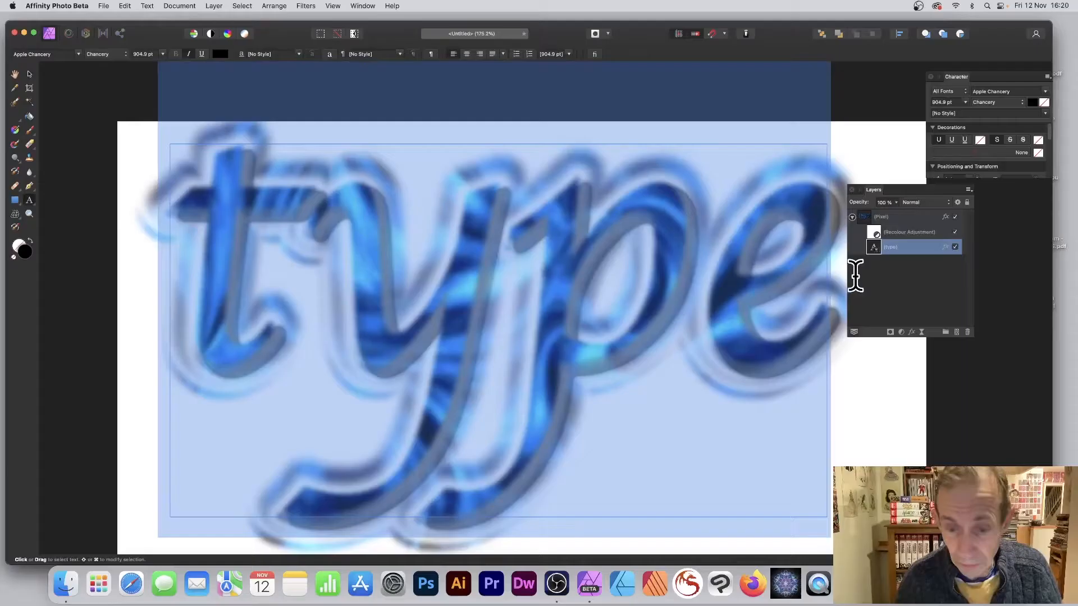
pyautogui.write('xyz')
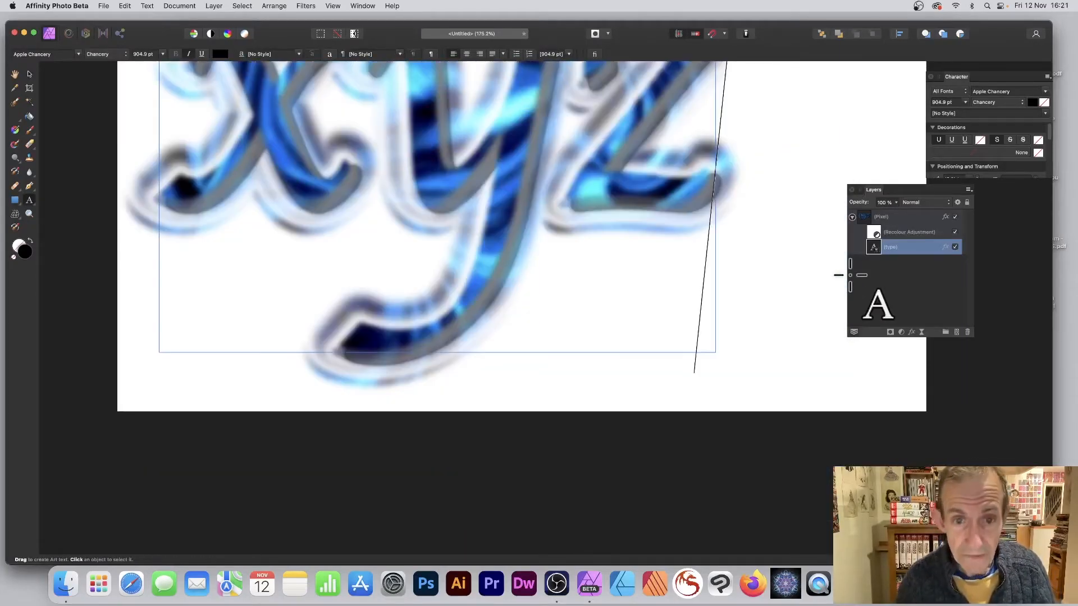
# Step: Move the xyz text slightly to the right over the texture
pyautogui.click(29, 74)
pyautogui.scroll(3, 281, 219)
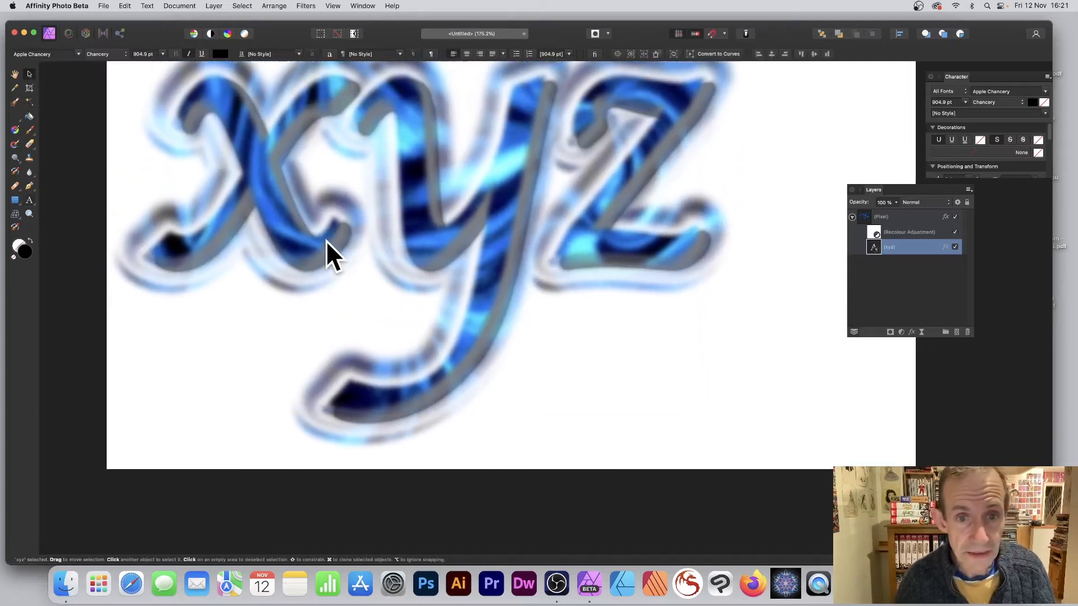
pyautogui.moveTo(303, 191); pyautogui.dragTo(329, 169)
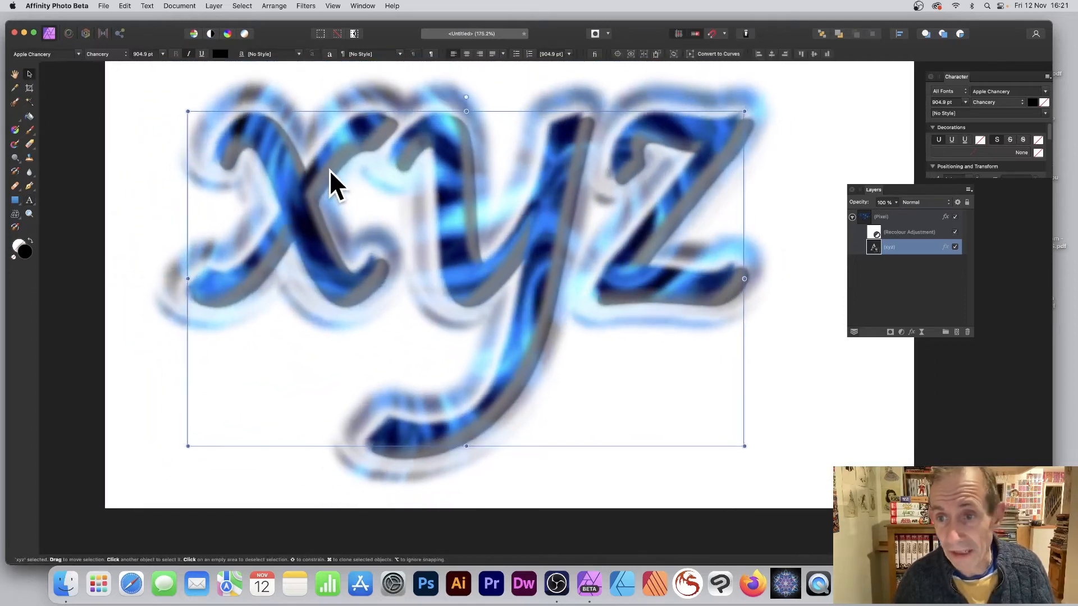
# Step: Hide the Recolour adjustment and the xyz text layer, and select the parent pixel layer
pyautogui.click(877, 232)
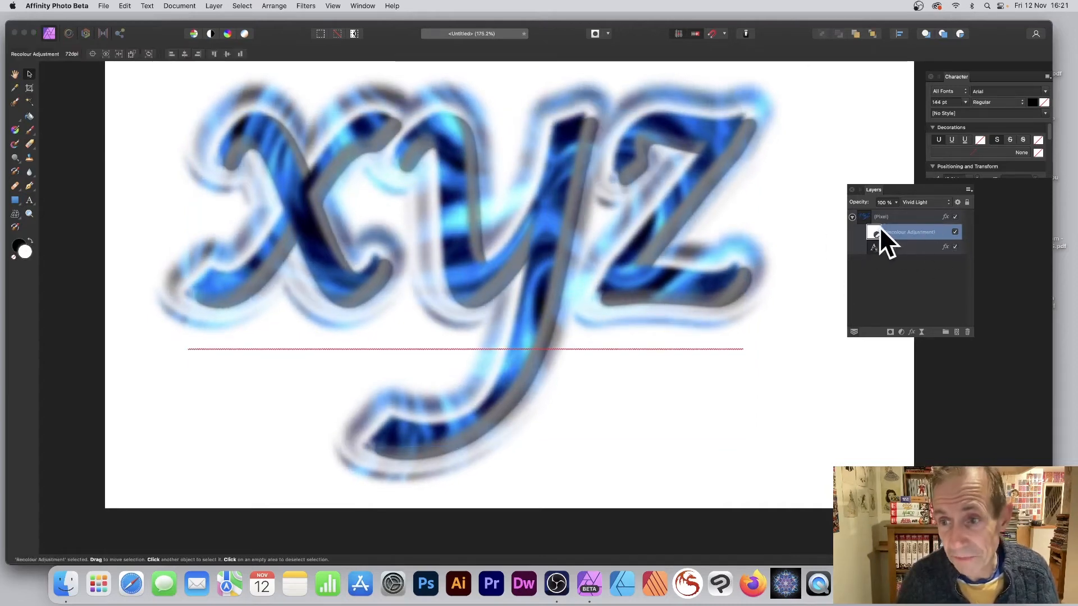
pyautogui.click(881, 216)
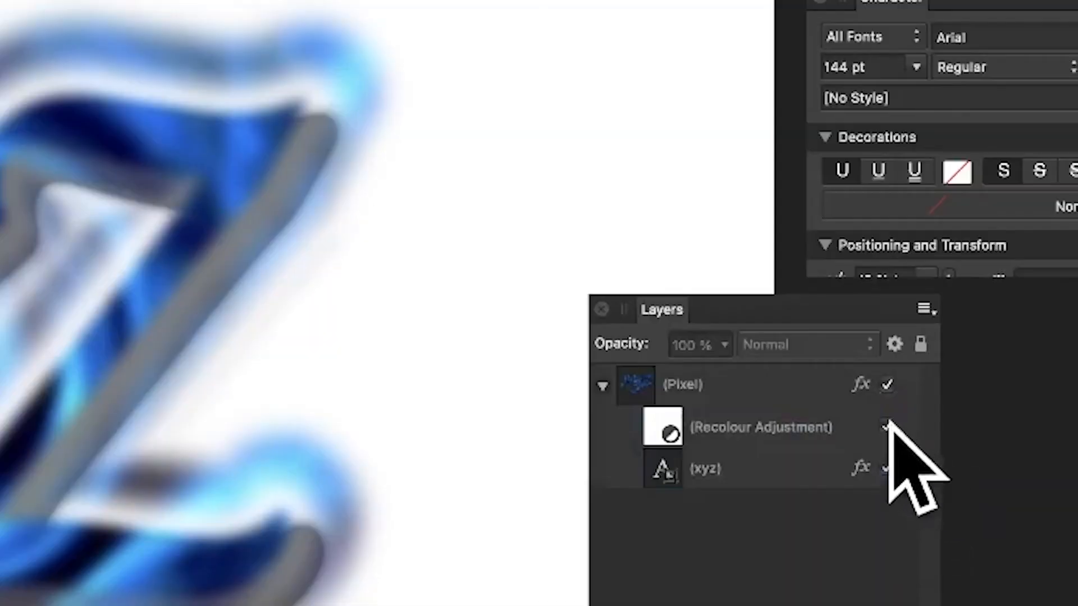
pyautogui.click(955, 232)
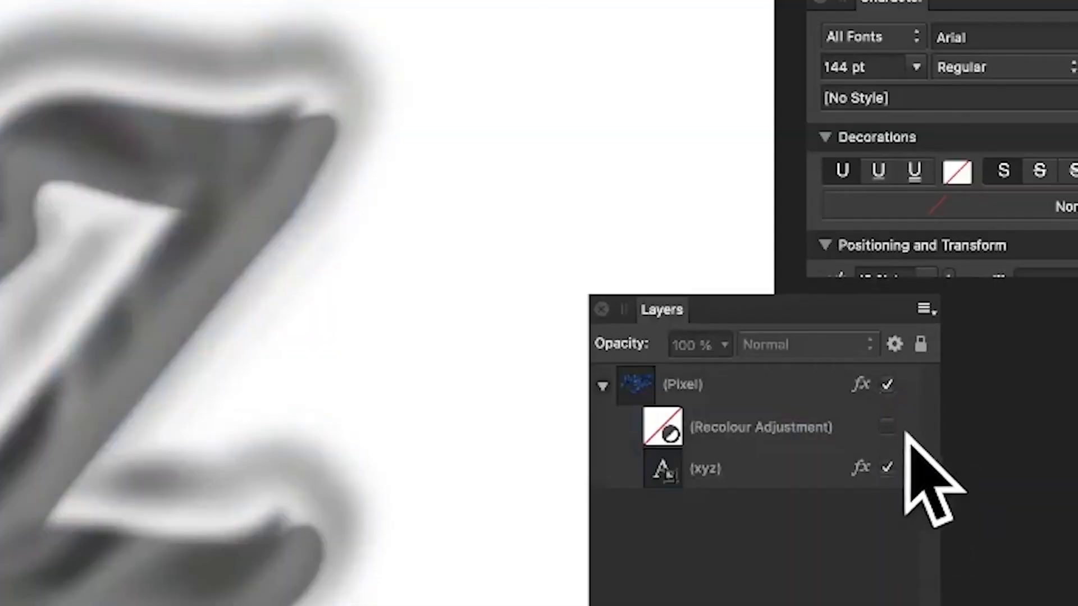
pyautogui.click(955, 247)
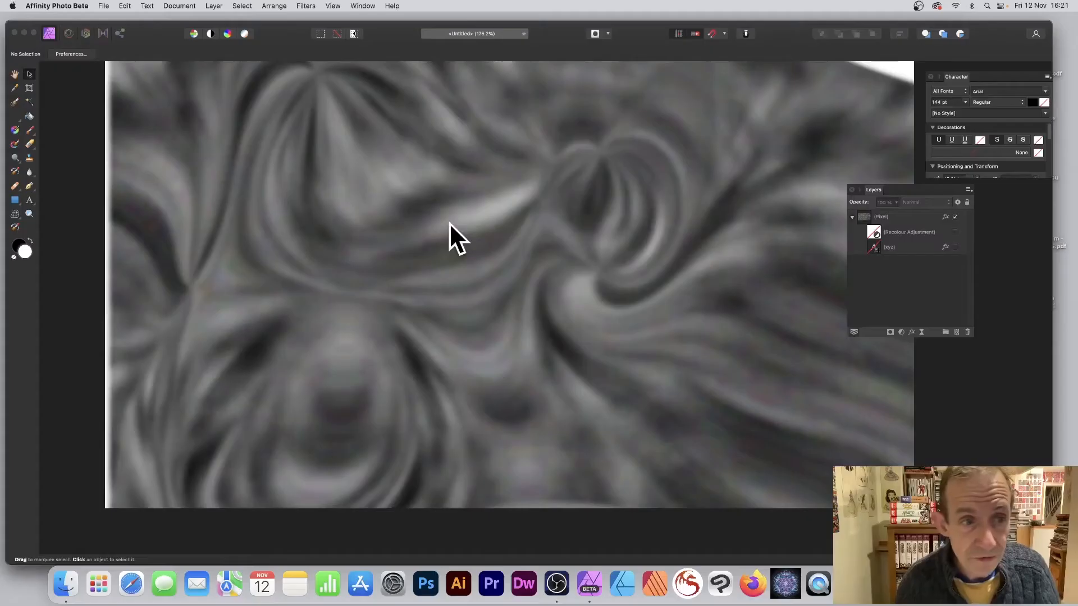
pyautogui.moveTo(450, 223); pyautogui.dragTo(444, 224)
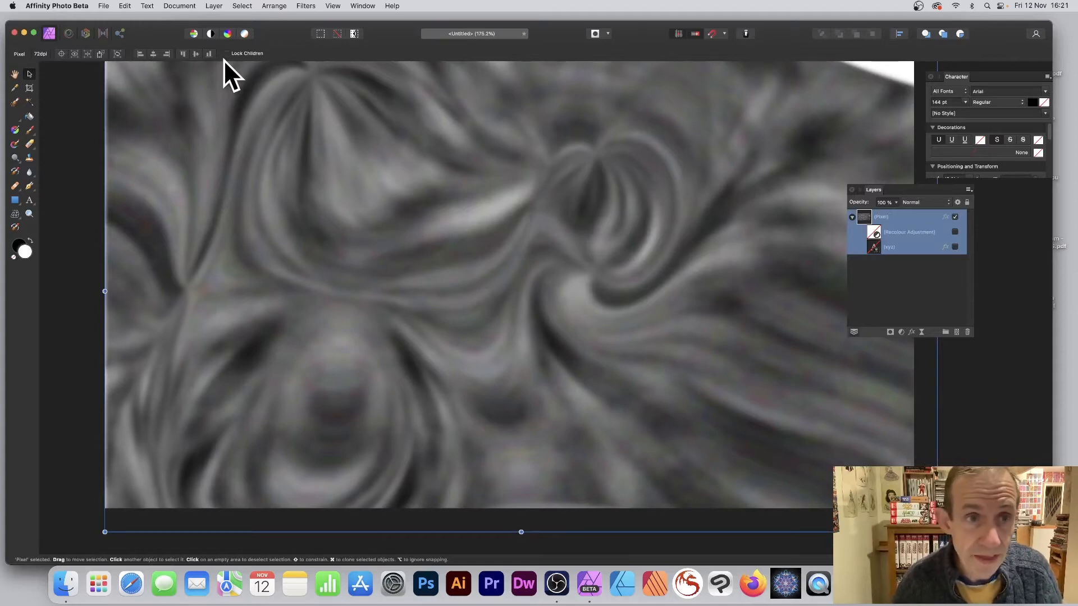
pyautogui.click(303, 7)
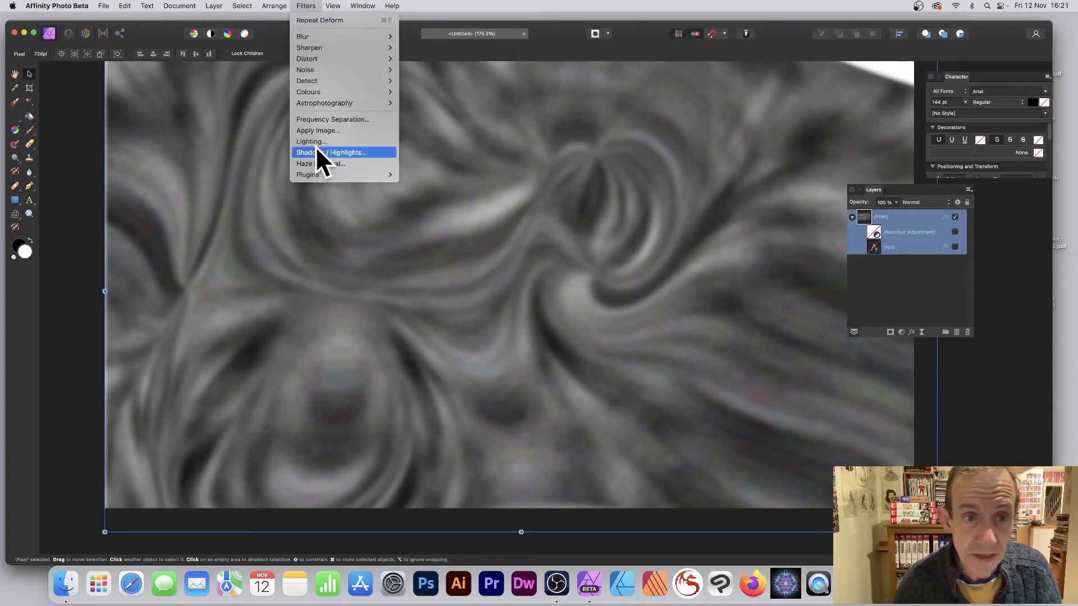
pyautogui.moveTo(328, 78)
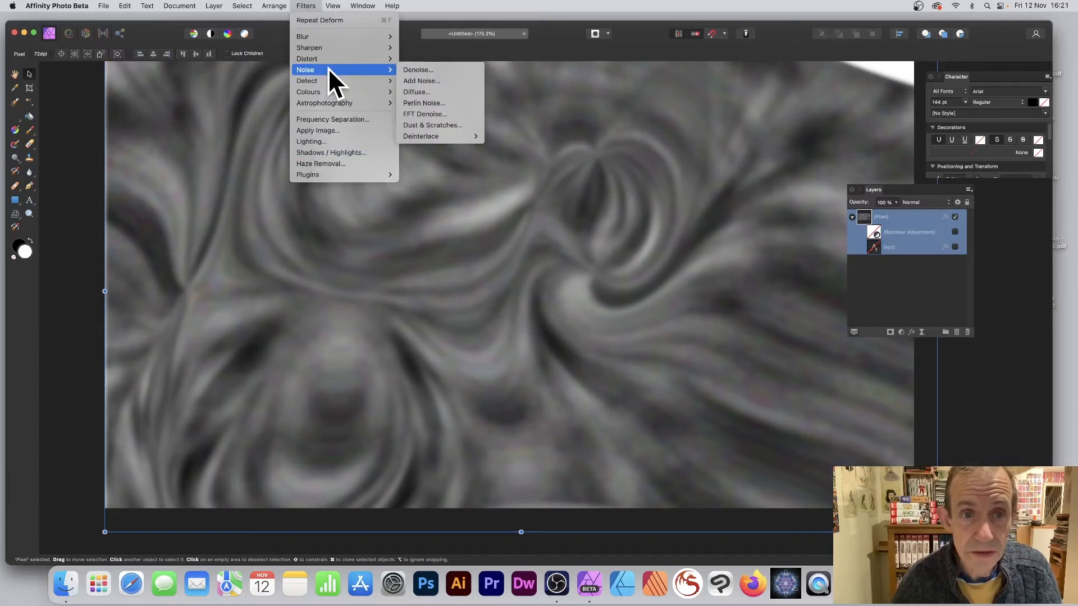
pyautogui.click(437, 82)
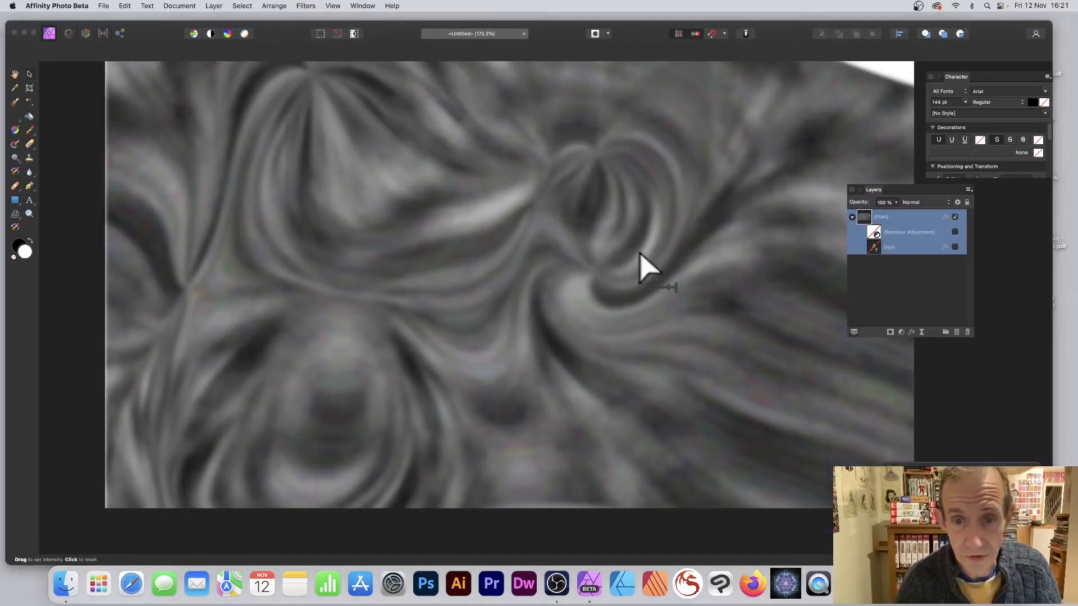
pyautogui.click(591, 332)
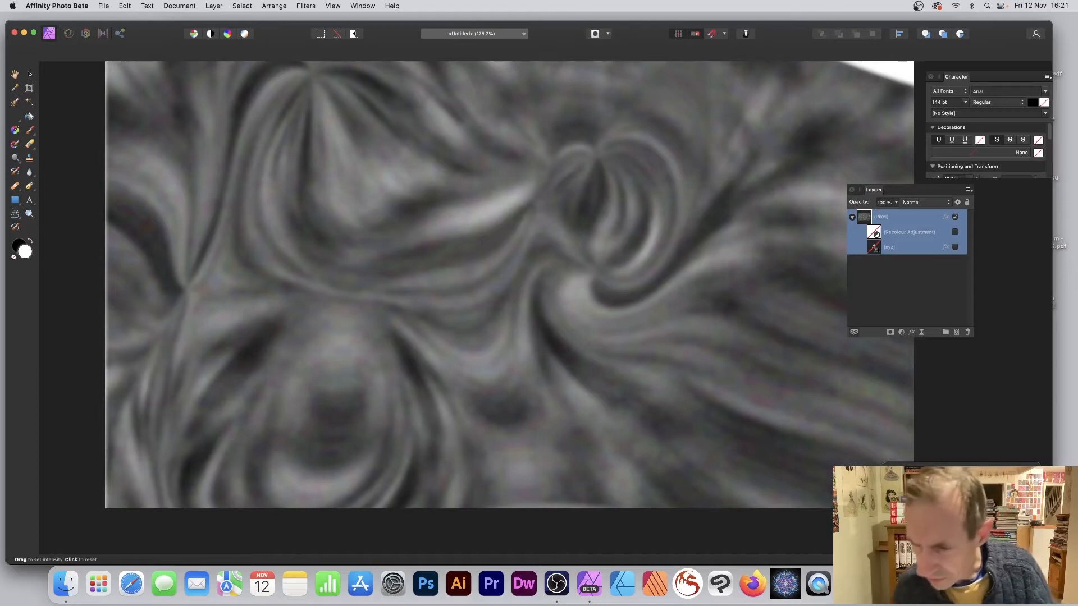
pyautogui.press('Escape')
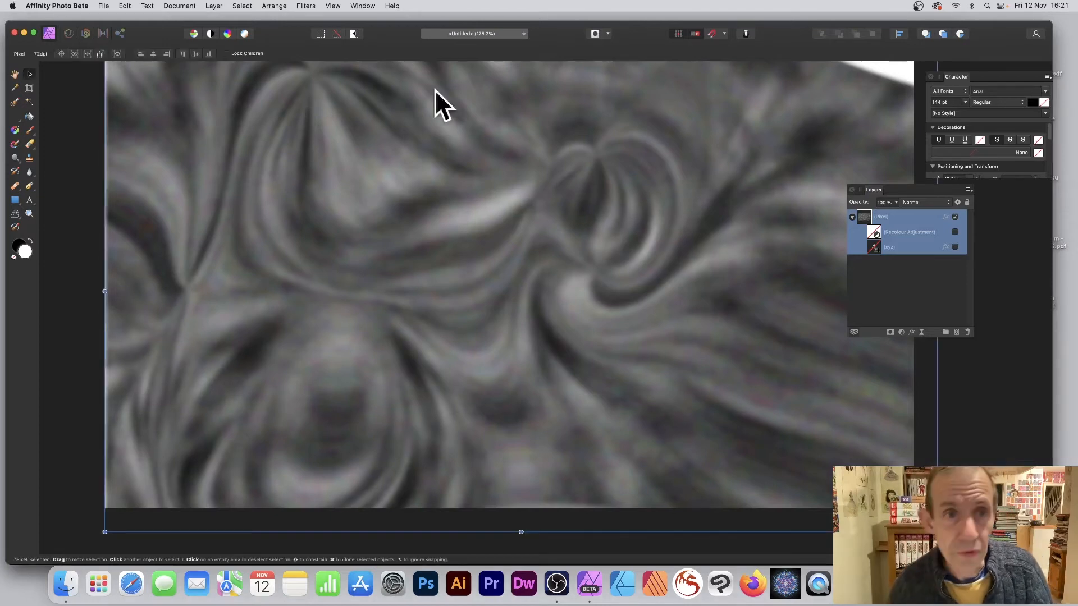
# Step: Apply the Mirror distort filter to the pixel texture with 13 mirrors and its origin shifted toward the upper left
pyautogui.click(306, 5)
pyautogui.moveTo(314, 58)
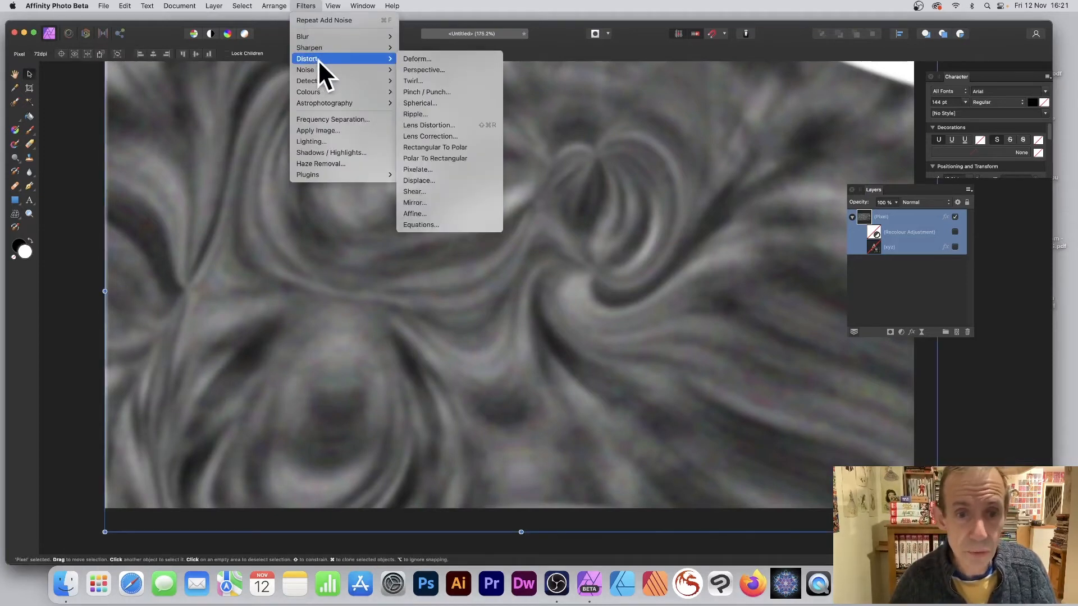
pyautogui.click(430, 201)
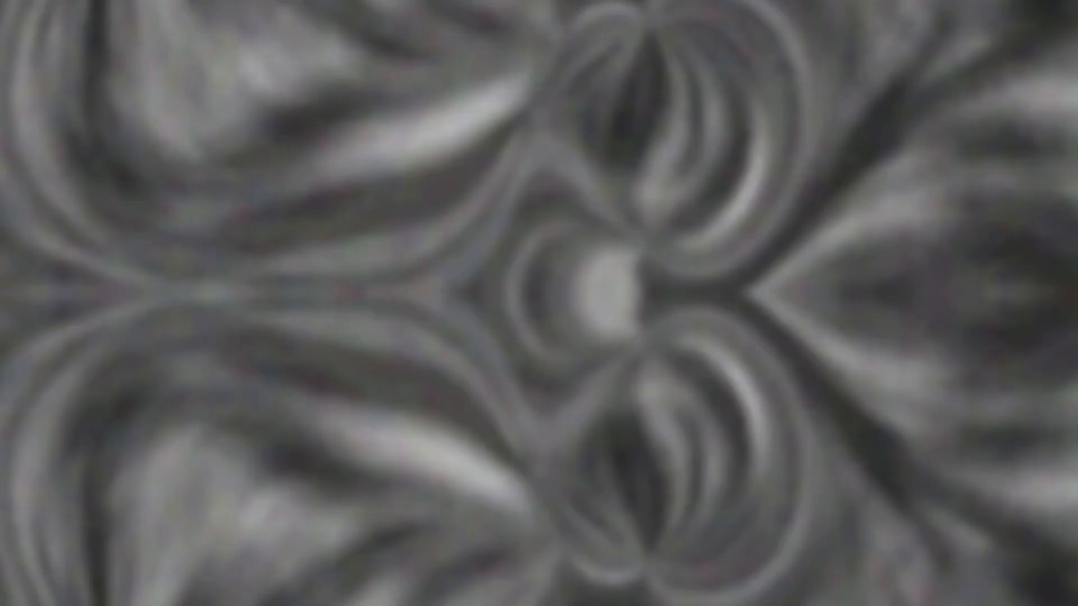
pyautogui.moveTo(967, 456); pyautogui.dragTo(584, 203)
pyautogui.moveTo(628, 108); pyautogui.dragTo(624, 138)
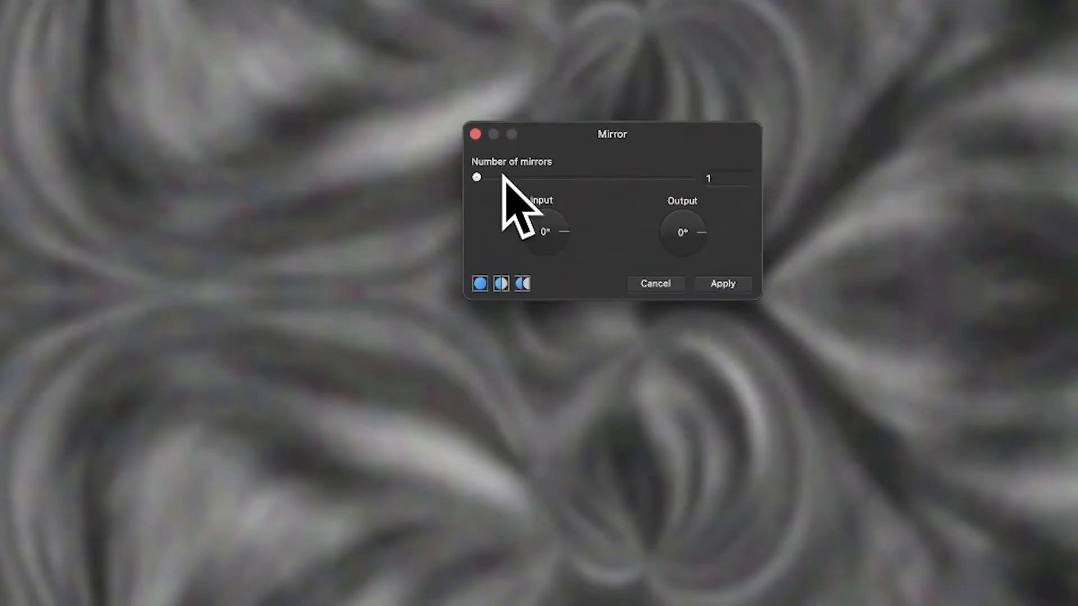
pyautogui.moveTo(503, 177); pyautogui.dragTo(613, 177)
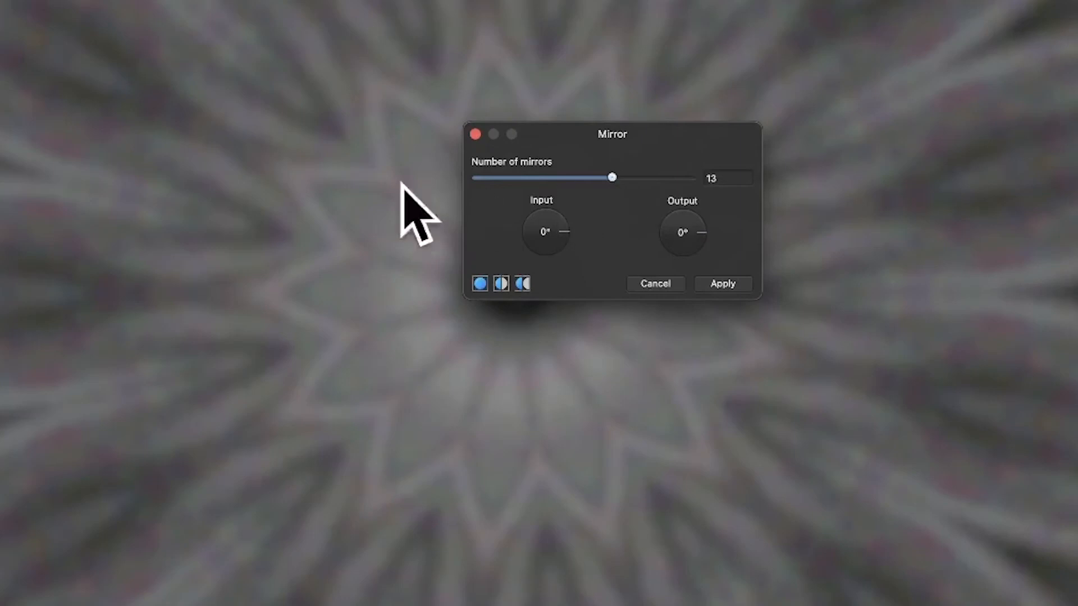
pyautogui.moveTo(563, 131); pyautogui.dragTo(883, 89)
pyautogui.moveTo(491, 269); pyautogui.dragTo(171, 173)
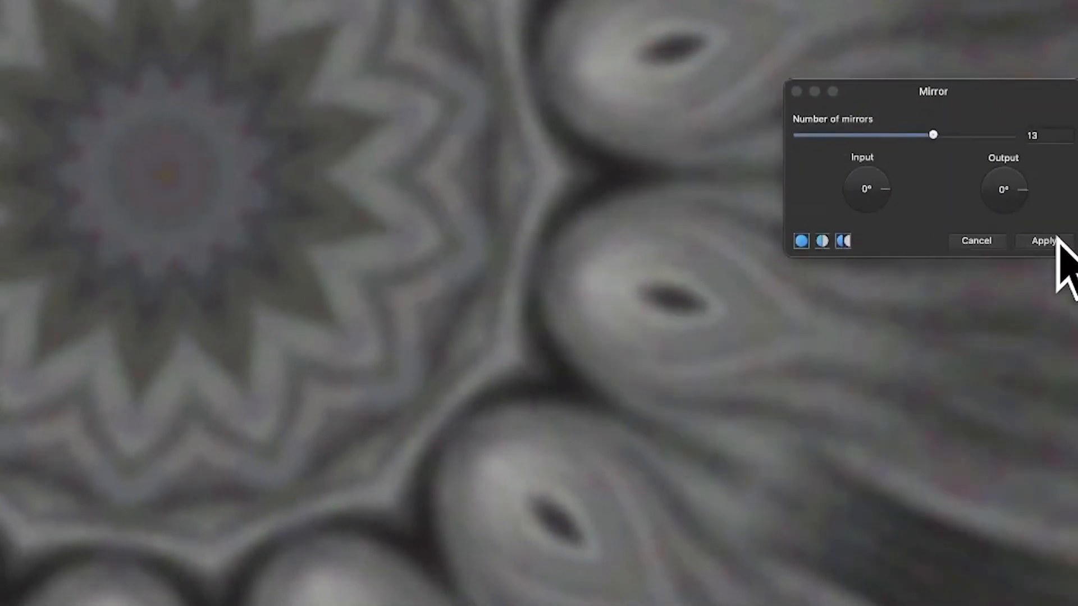
pyautogui.click(1056, 241)
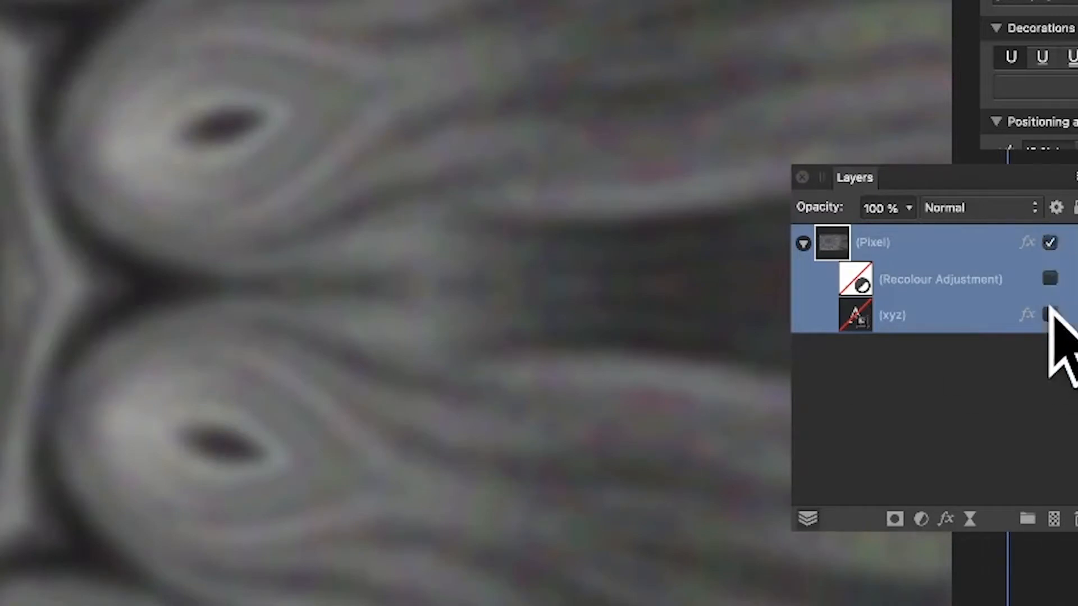
# Step: Show the Recolour adjustment and xyz text layer again and collapse the pixel layer
pyautogui.click(1049, 279)
pyautogui.click(1049, 314)
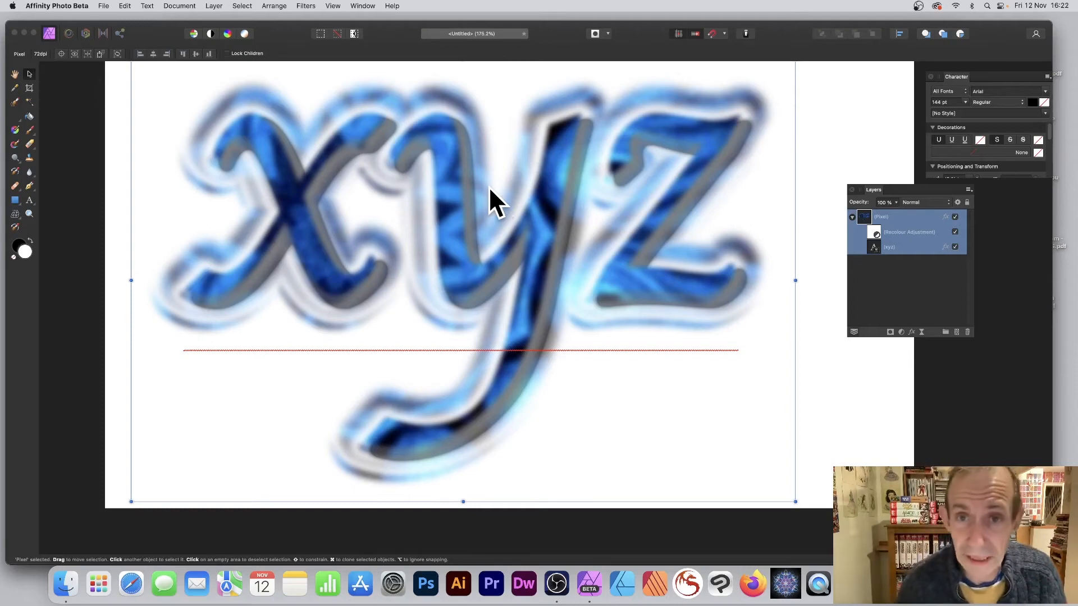
pyautogui.click(853, 217)
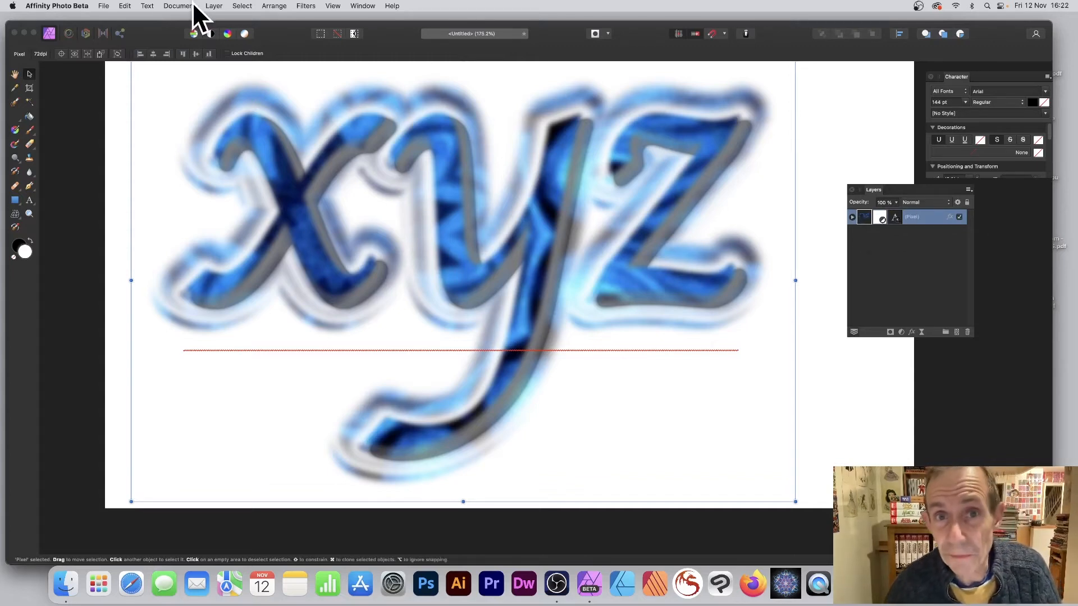
# Step: Duplicate the xyz pixel layer, scale the copy down slightly and offset it down and right over the original
pyautogui.click(216, 6)
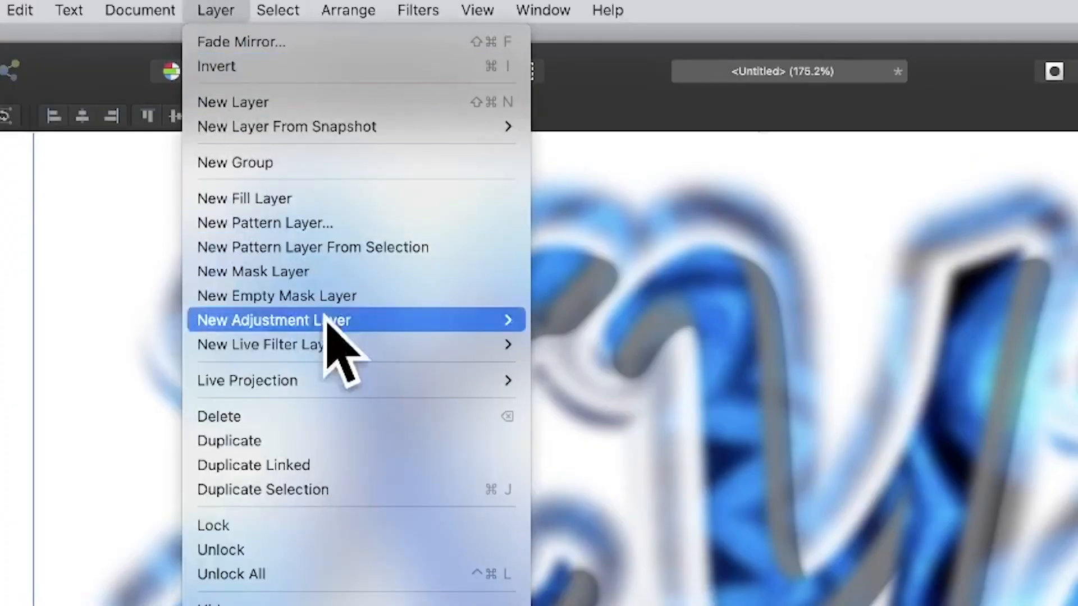
pyautogui.click(272, 440)
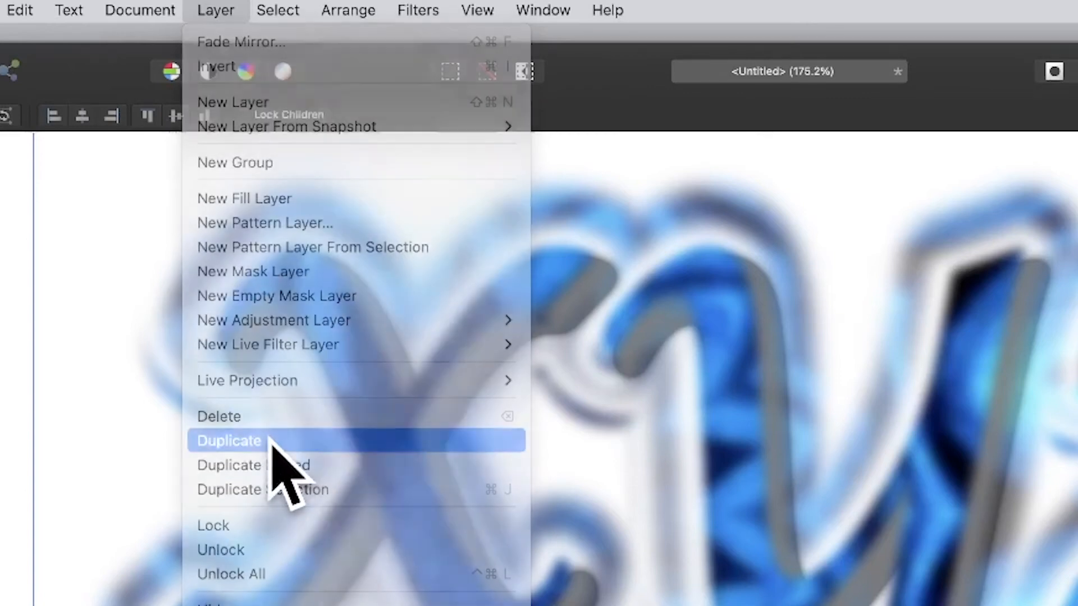
pyautogui.moveTo(474, 201); pyautogui.dragTo(544, 231)
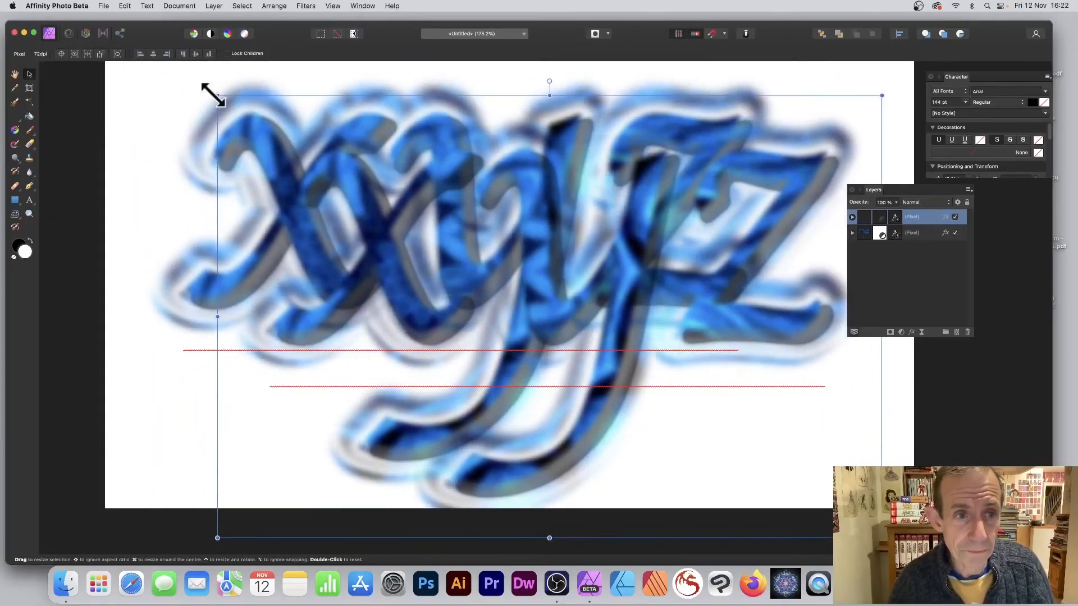
pyautogui.moveTo(217, 96); pyautogui.dragTo(293, 145)
pyautogui.moveTo(571, 248); pyautogui.dragTo(539, 231)
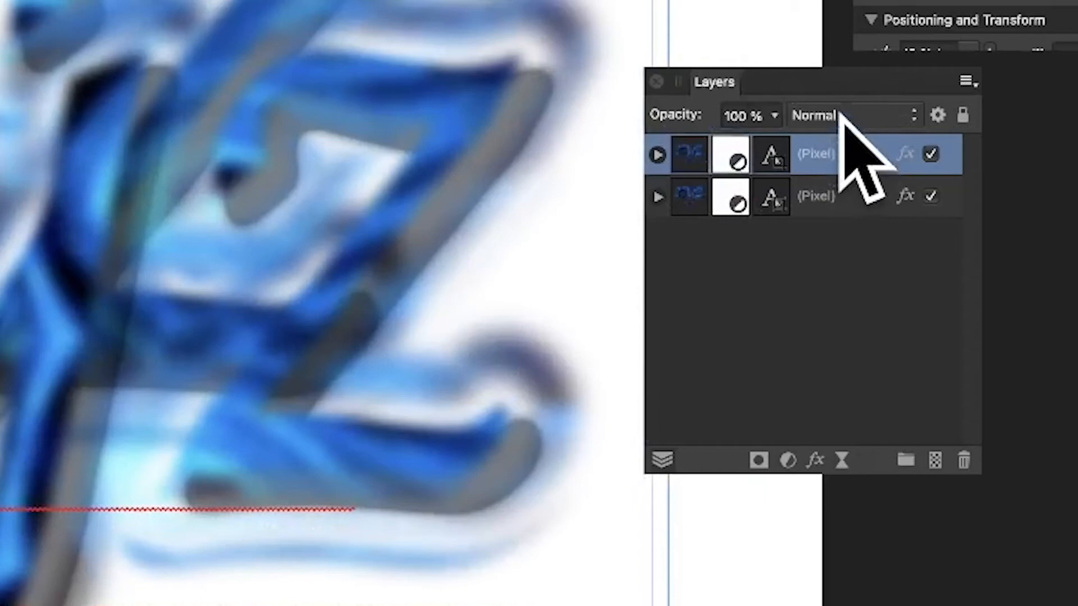
# Step: Set the duplicate pixel layer's blend mode to Lighten
pyautogui.click(921, 202)
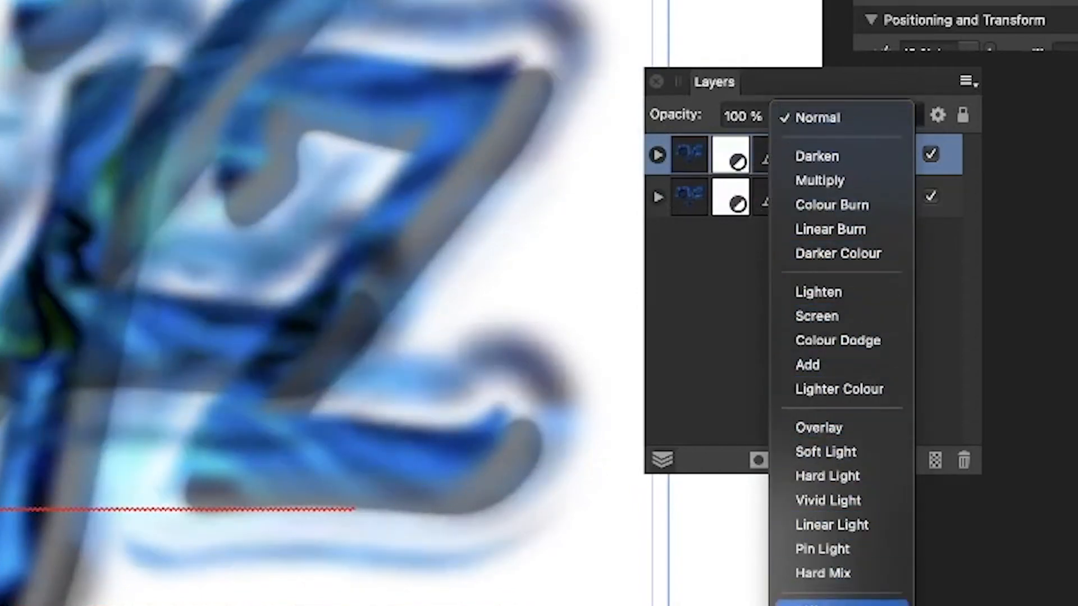
pyautogui.click(824, 293)
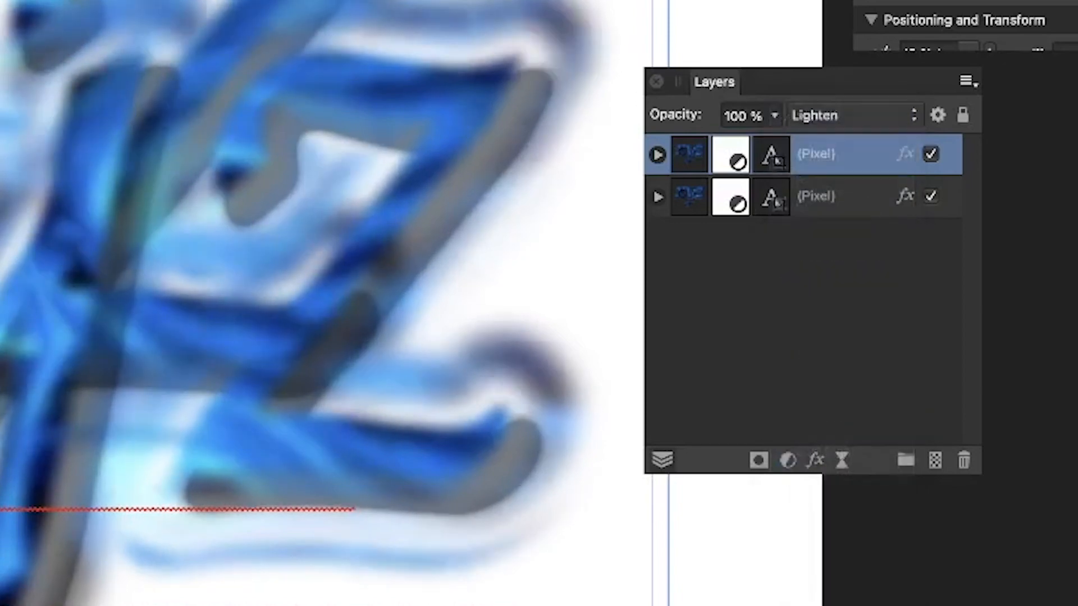
# Step: Set the hue of the duplicate's nested Recolour adjustment to 44.3°
pyautogui.click(656, 153)
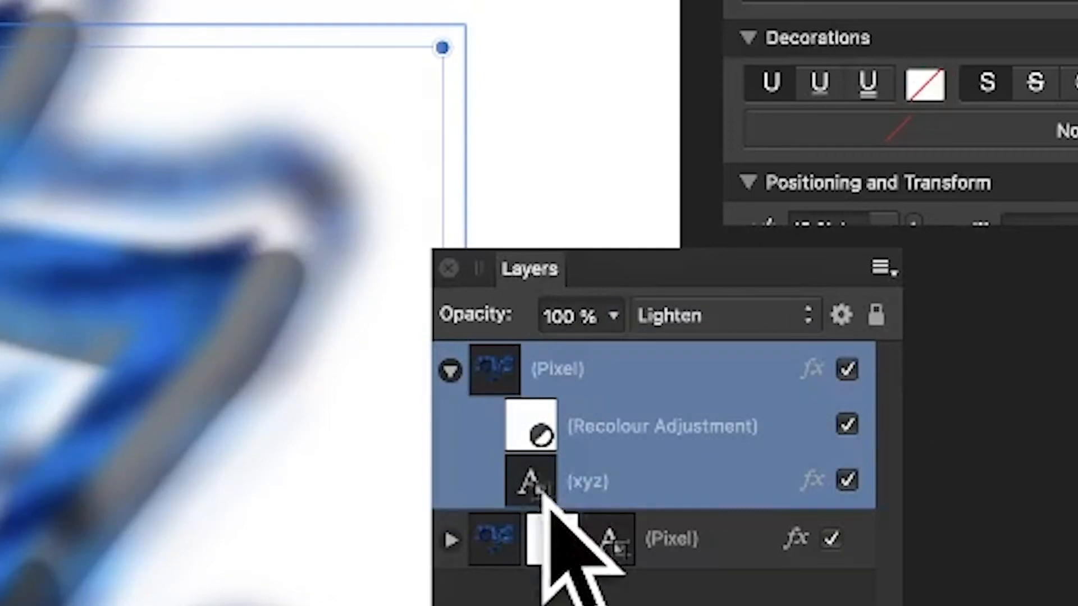
pyautogui.click(541, 433)
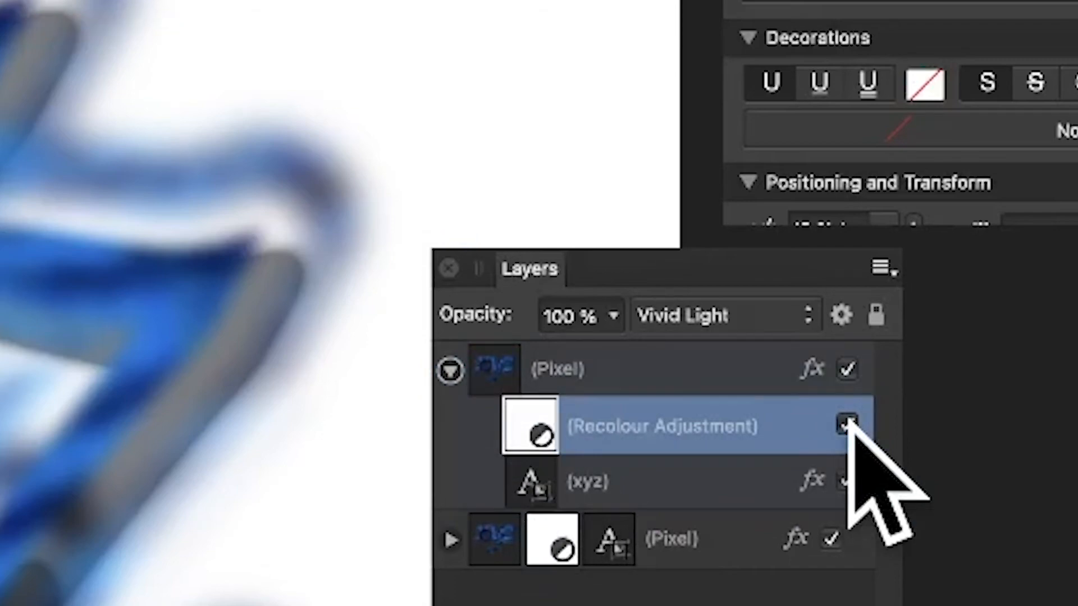
pyautogui.doubleClick(553, 435)
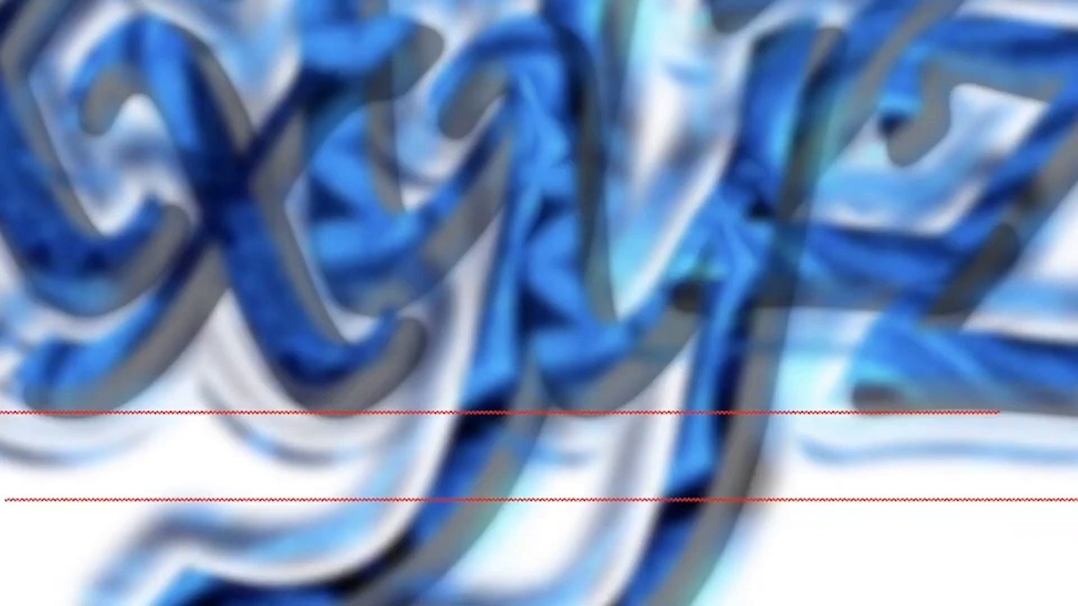
pyautogui.moveTo(833, 296); pyautogui.dragTo(696, 296)
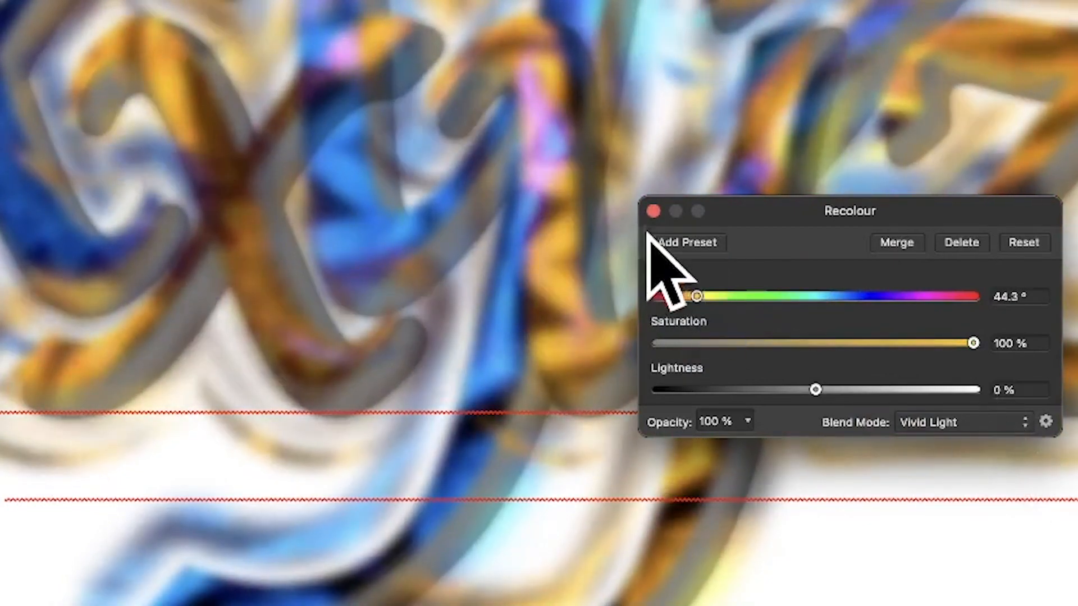
# Step: Collapse the orange duplicate pixel layer and rasterise it with Preserve layer FX turned off
pyautogui.click(653, 211)
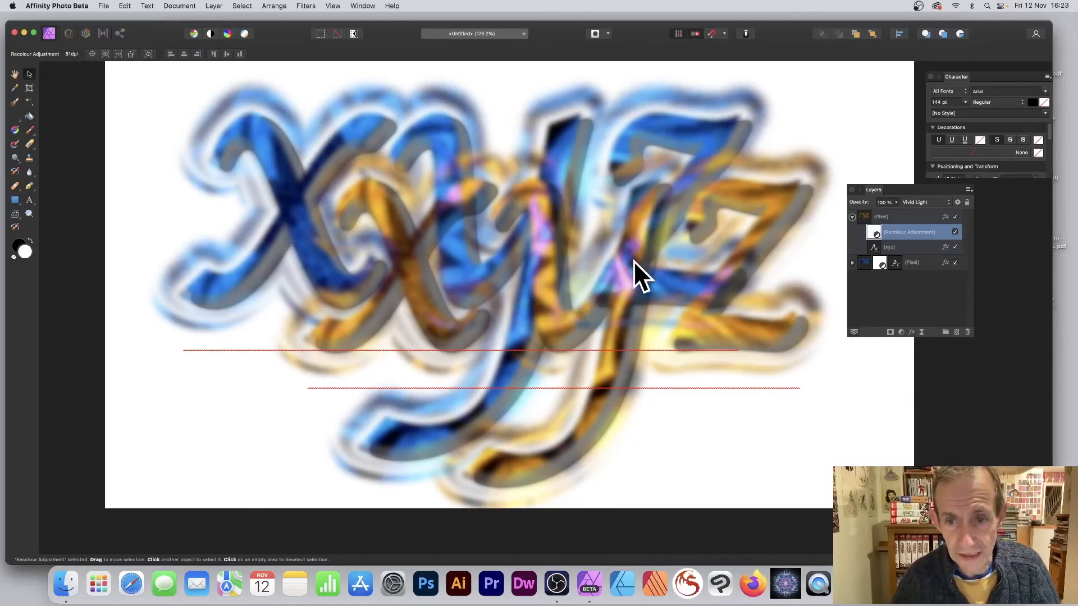
pyautogui.click(848, 215)
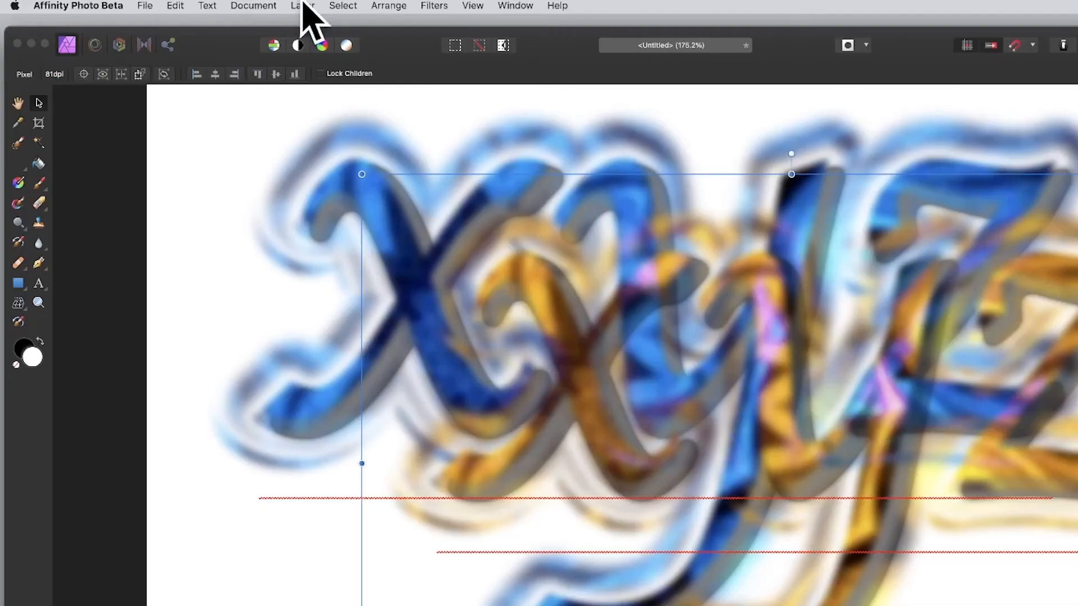
pyautogui.click(304, 5)
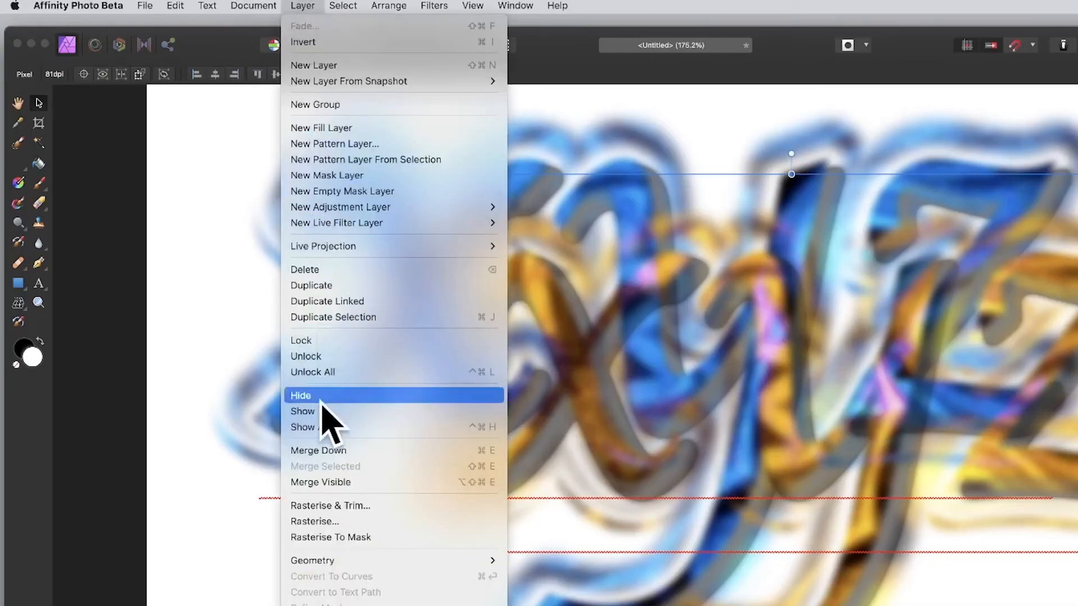
pyautogui.click(335, 522)
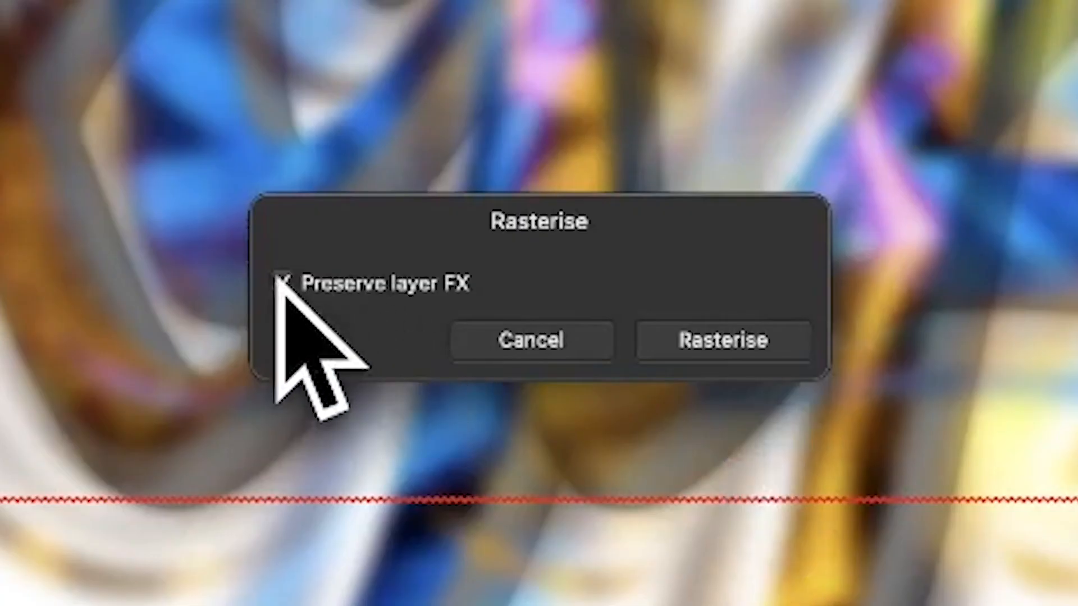
pyautogui.click(679, 423)
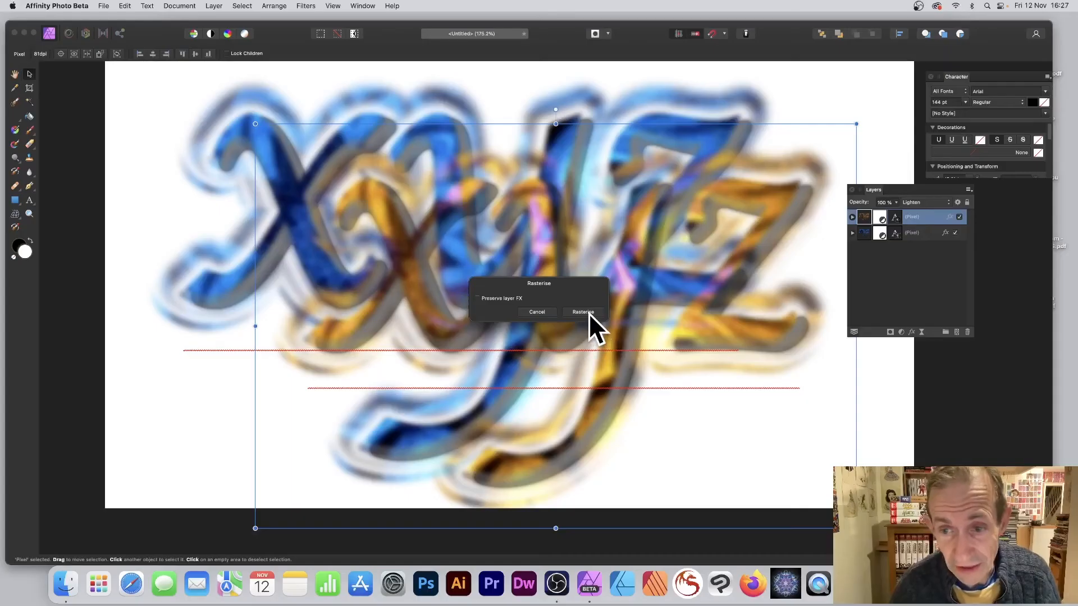
pyautogui.click(751, 345)
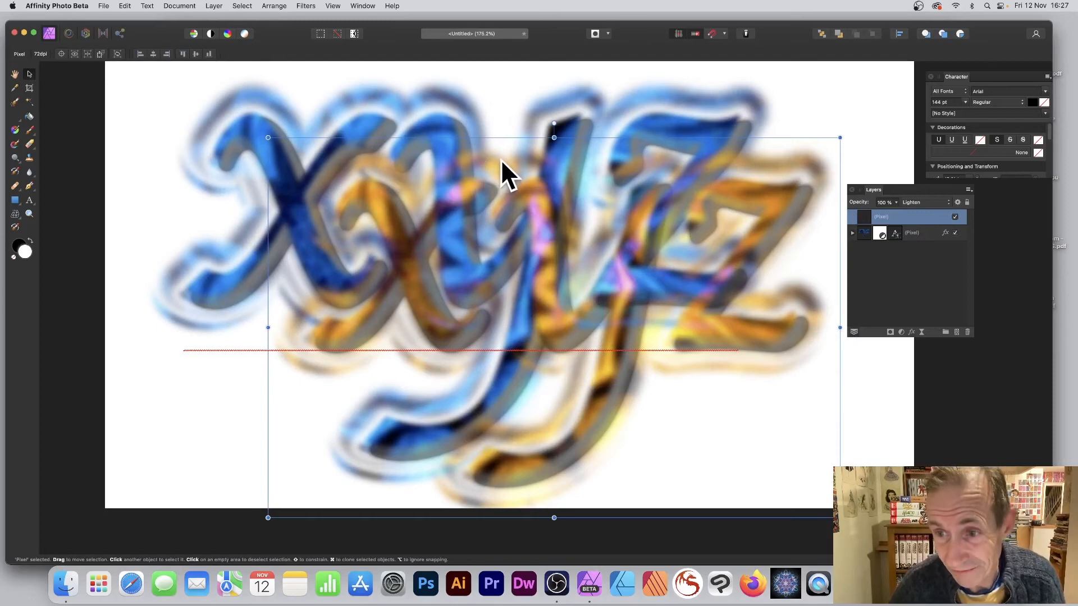
# Step: Rasterise the blue pixel layer with Preserve layer FX turned off
pyautogui.click(916, 235)
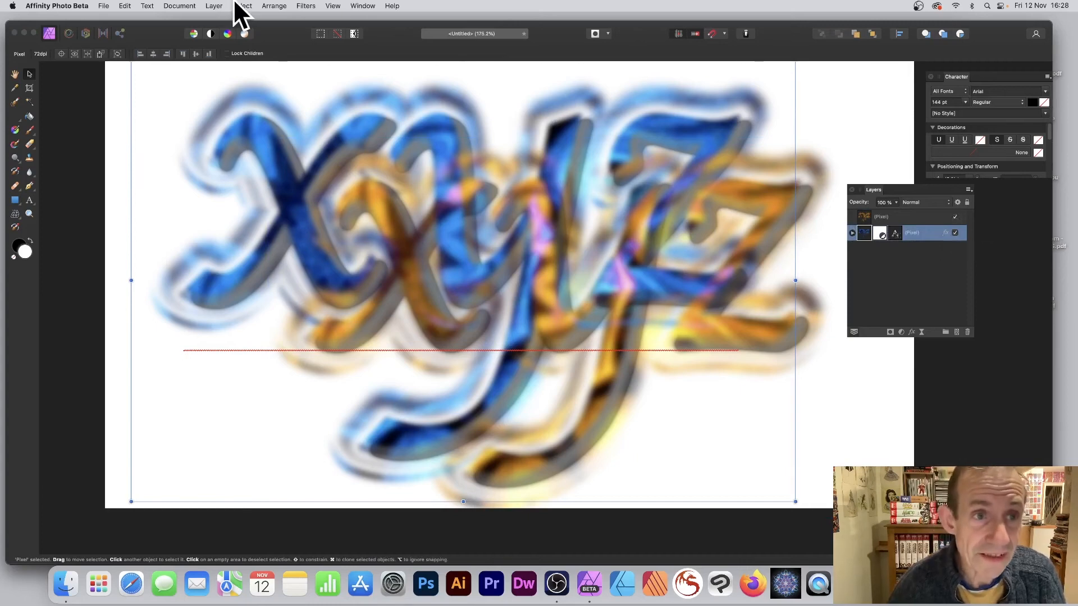
pyautogui.click(213, 5)
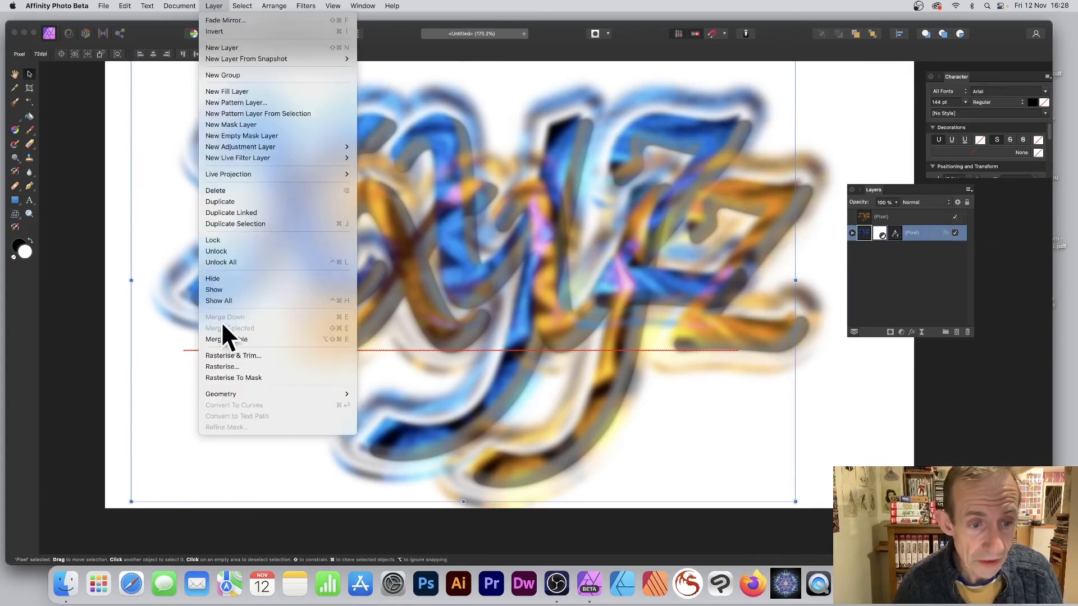
pyautogui.click(238, 367)
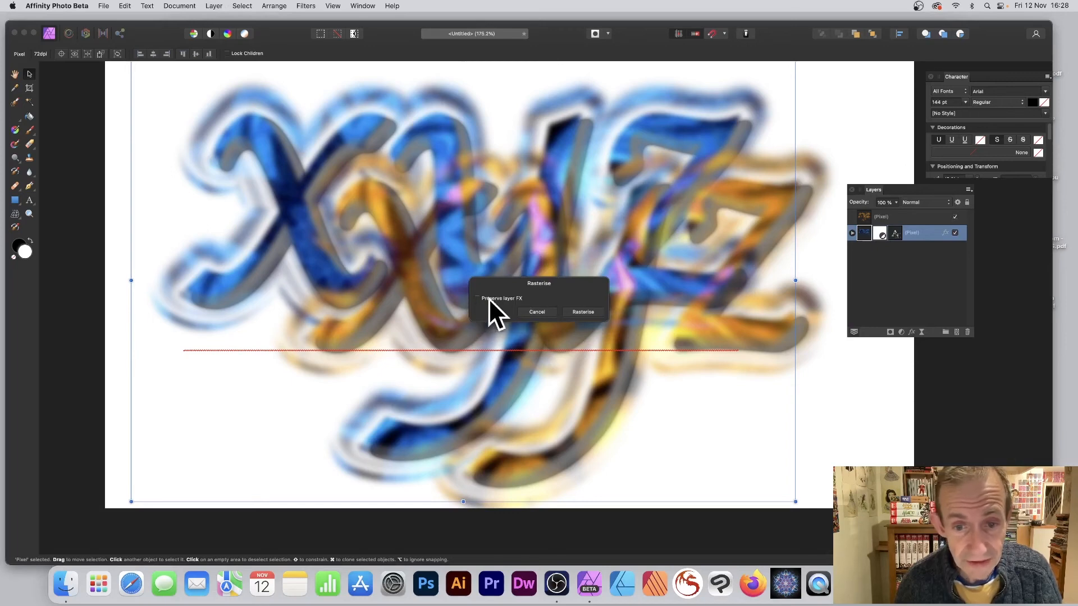
pyautogui.click(584, 313)
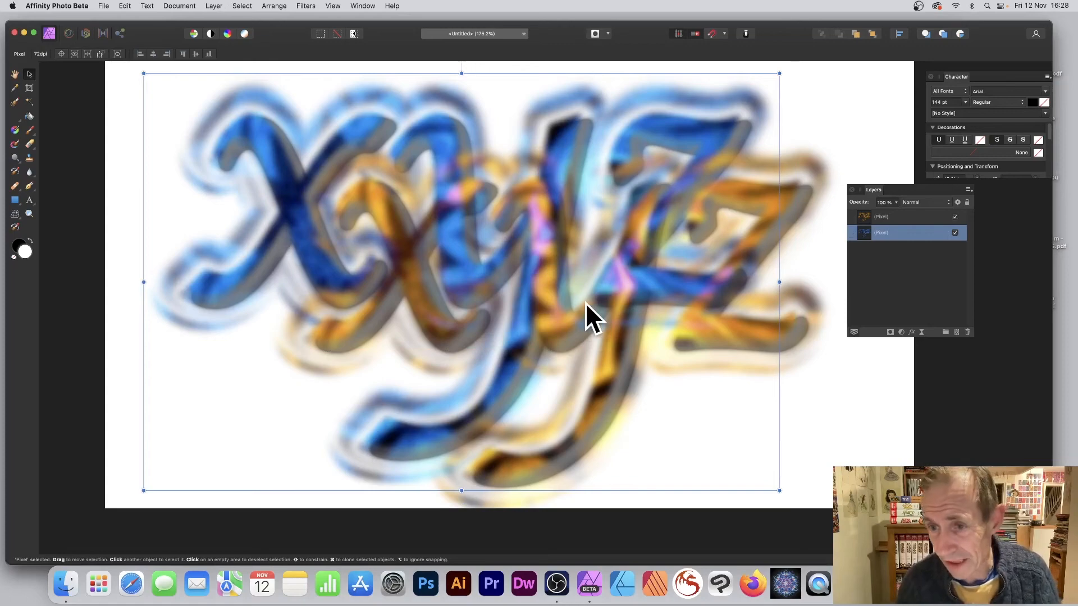
# Step: Set the blend mode of the rasterised orange layer to Linear Light
pyautogui.click(878, 218)
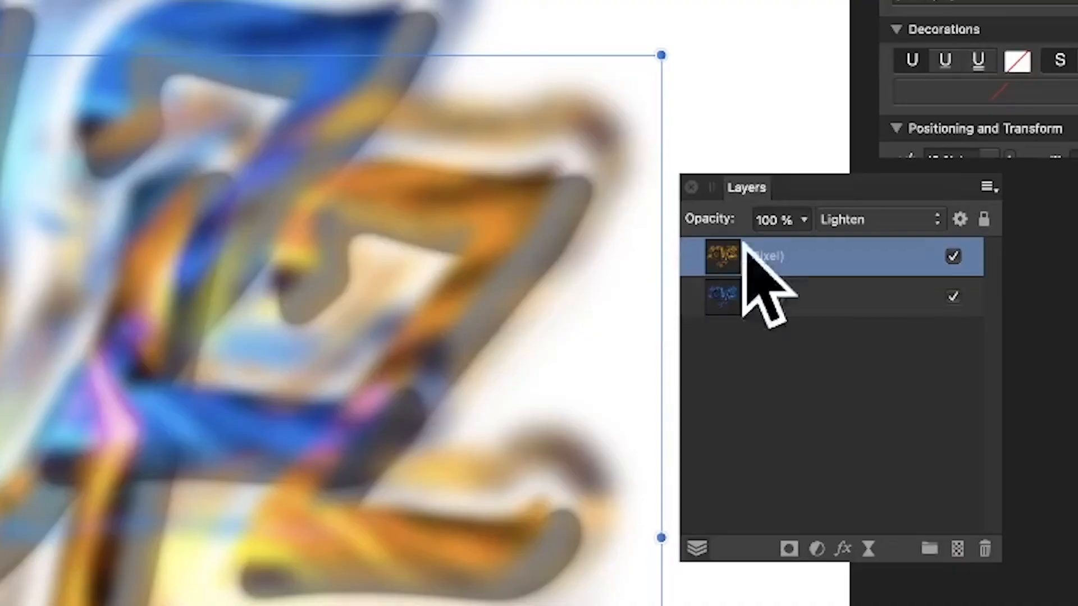
pyautogui.click(859, 219)
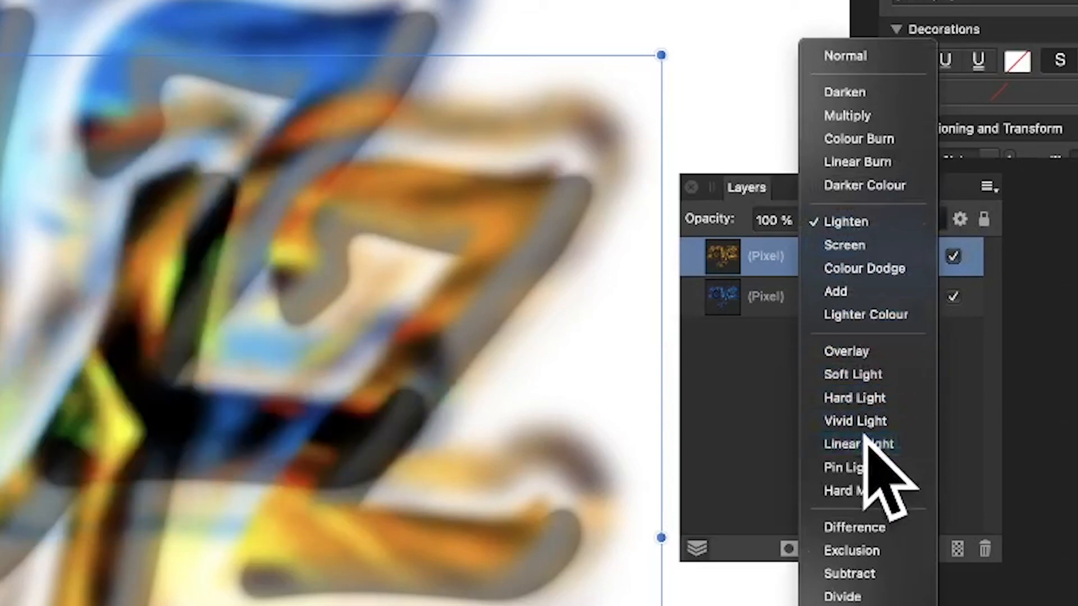
pyautogui.click(867, 443)
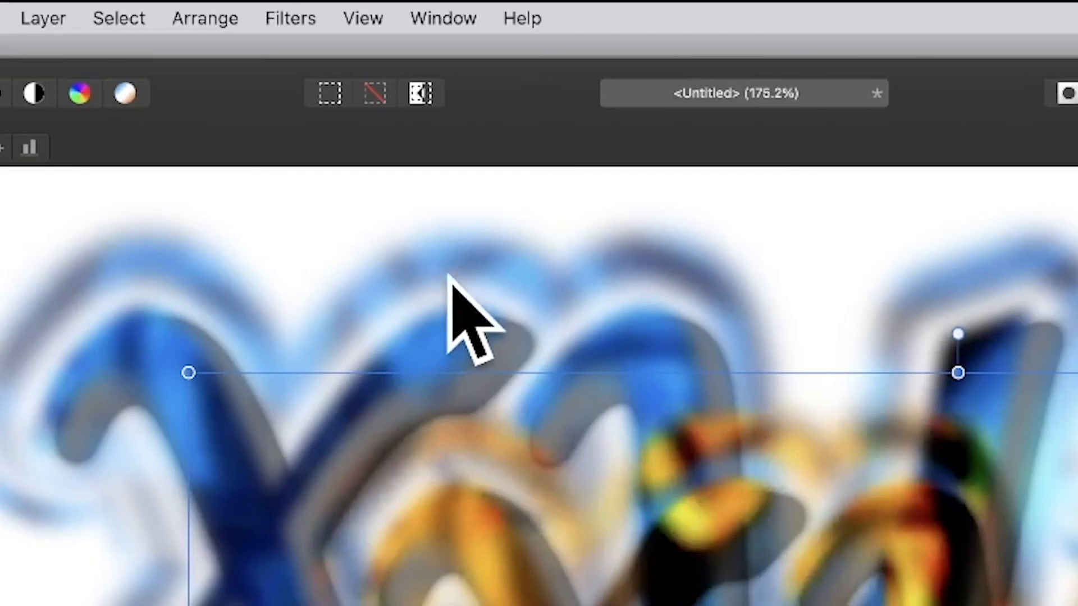
# Step: Start a Deform filter on the orange layer and place control points across the strokes of the x, y and z
pyautogui.click(289, 18)
pyautogui.moveTo(280, 160)
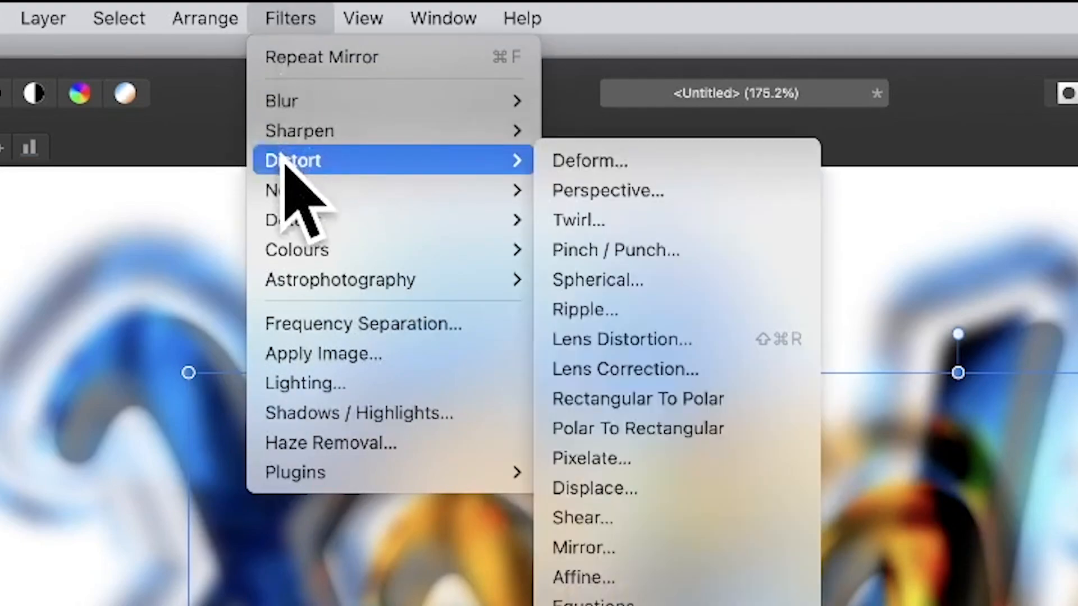
pyautogui.click(612, 162)
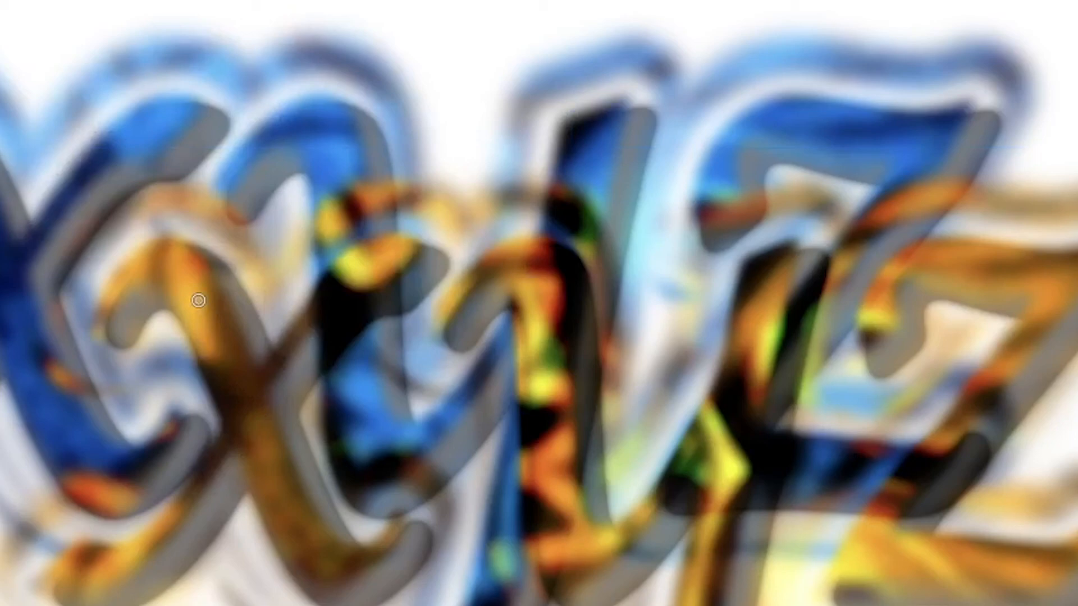
pyautogui.click(393, 260)
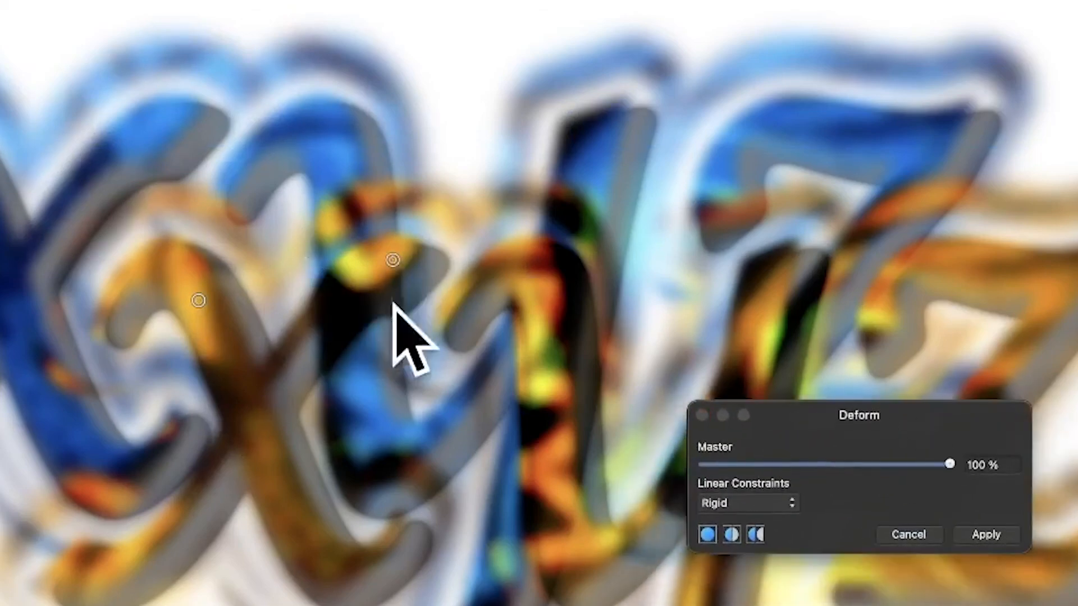
pyautogui.click(252, 460)
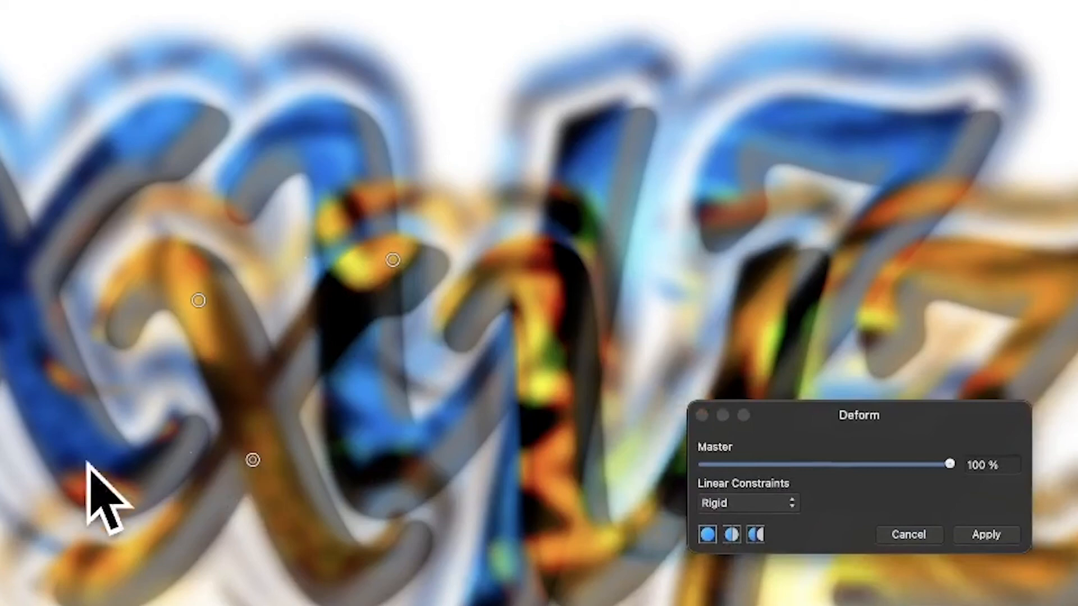
pyautogui.click(108, 572)
pyautogui.click(523, 317)
pyautogui.click(559, 546)
pyautogui.click(795, 280)
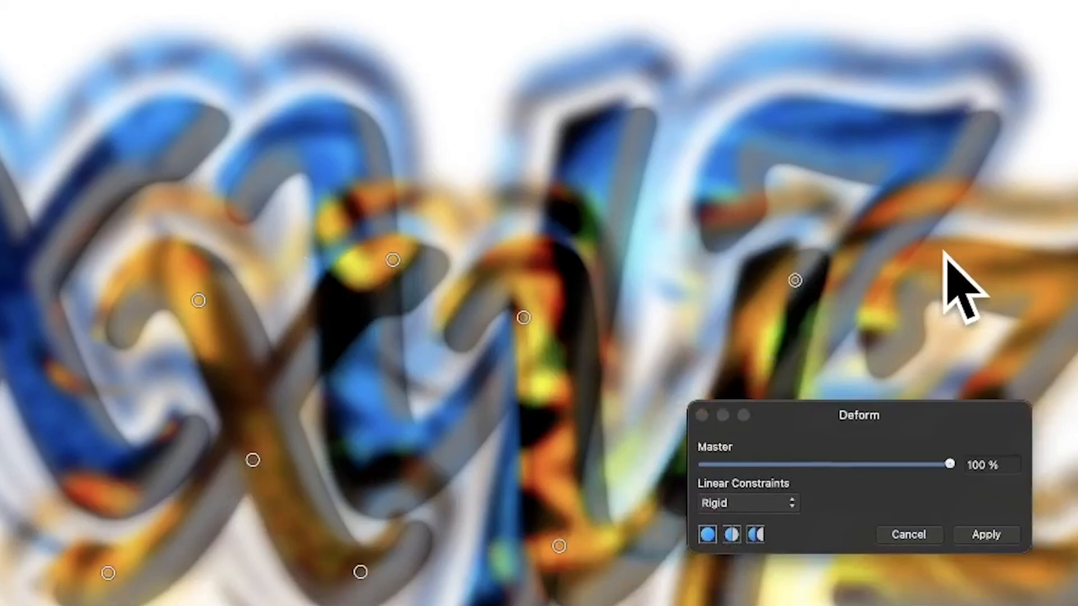
pyautogui.click(945, 256)
# Step: Pull the Deform points on the z, both arms of the y and the x's upper right arm to stretch the letters upward
pyautogui.moveTo(795, 280); pyautogui.dragTo(963, 44)
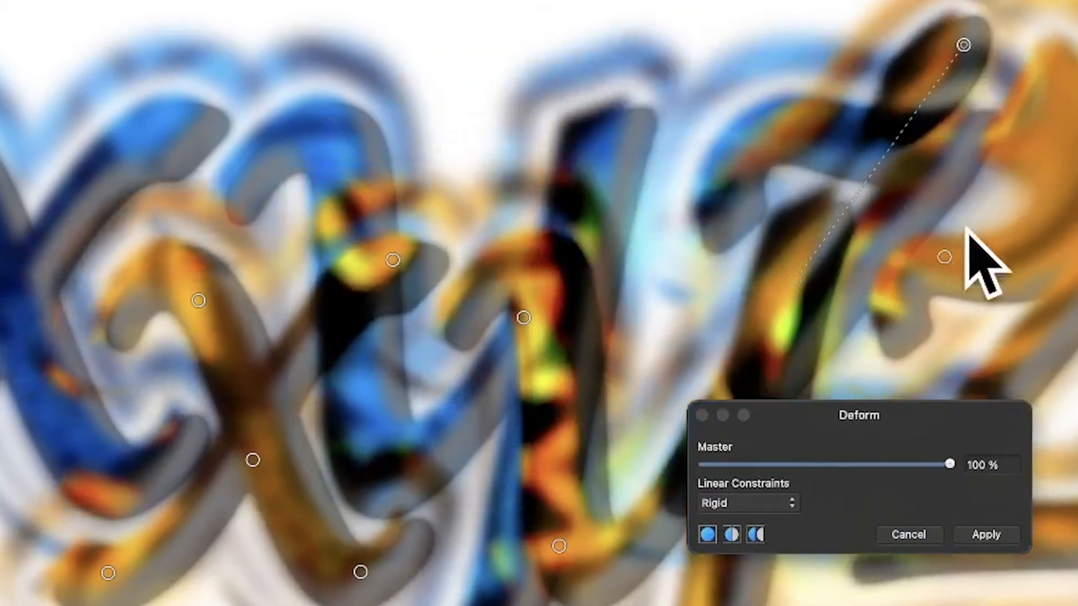
pyautogui.moveTo(945, 257); pyautogui.dragTo(666, 118)
pyautogui.moveTo(519, 313); pyautogui.dragTo(537, 222)
pyautogui.moveTo(522, 316); pyautogui.dragTo(582, 93)
pyautogui.moveTo(393, 260); pyautogui.dragTo(237, 167)
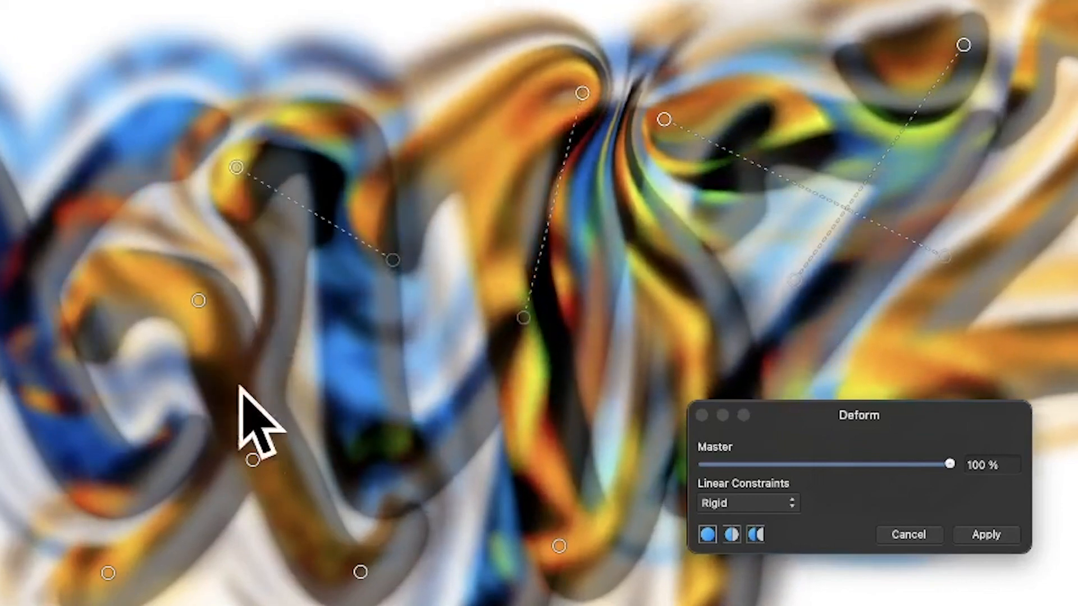
# Step: Pull the x's left points outward and its centre point down to its foot, bend the y's left arm downward and apply the deformation
pyautogui.moveTo(198, 300); pyautogui.dragTo(0, 217)
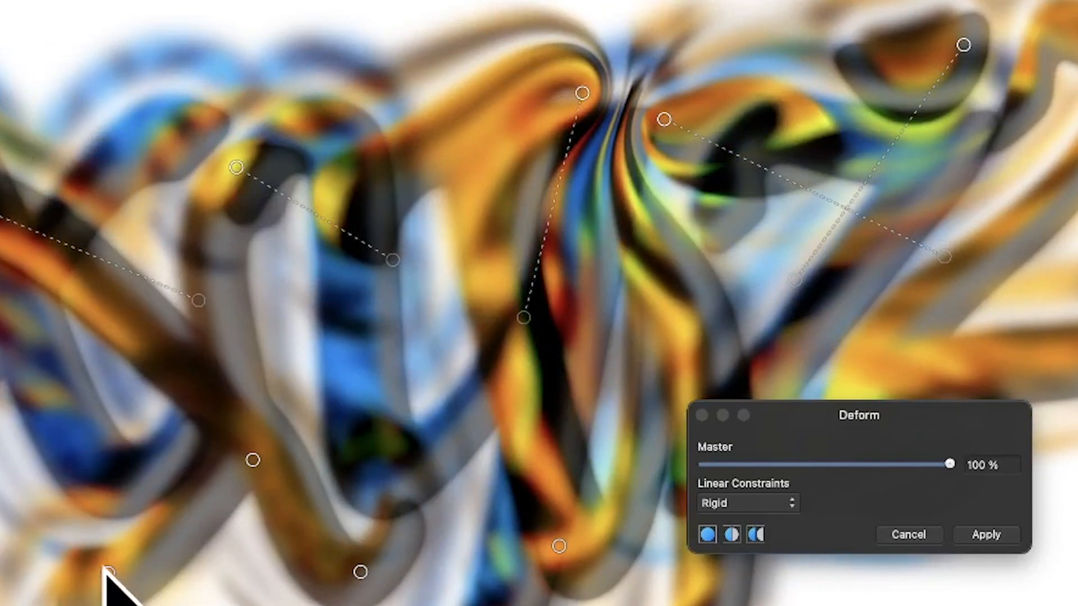
pyautogui.moveTo(109, 571); pyautogui.dragTo(0, 544)
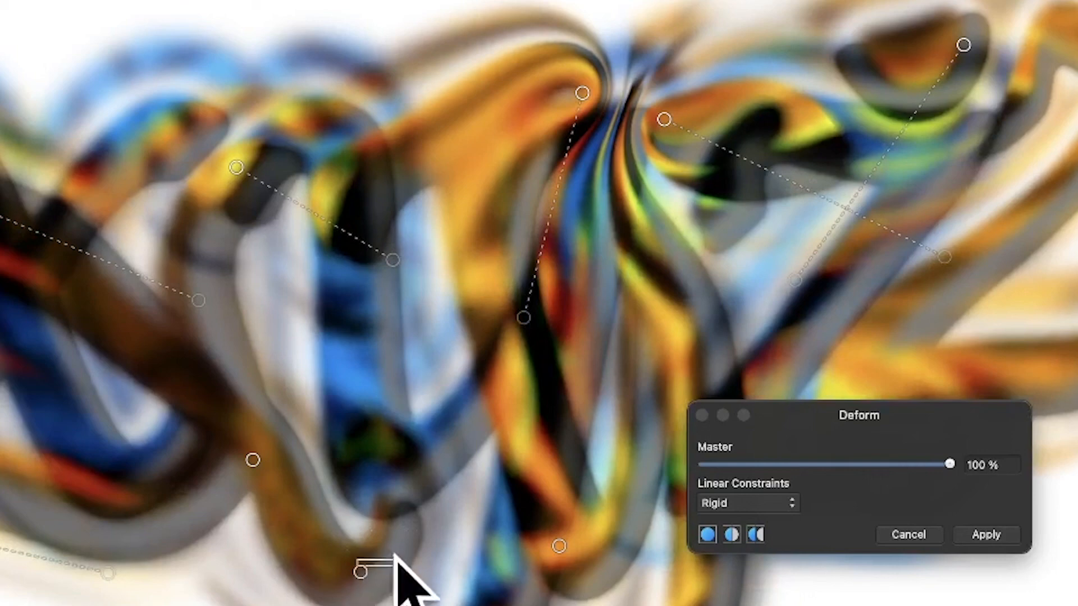
pyautogui.moveTo(253, 460); pyautogui.dragTo(348, 571)
pyautogui.moveTo(198, 300); pyautogui.dragTo(0, 286)
pyautogui.moveTo(501, 333); pyautogui.dragTo(396, 456)
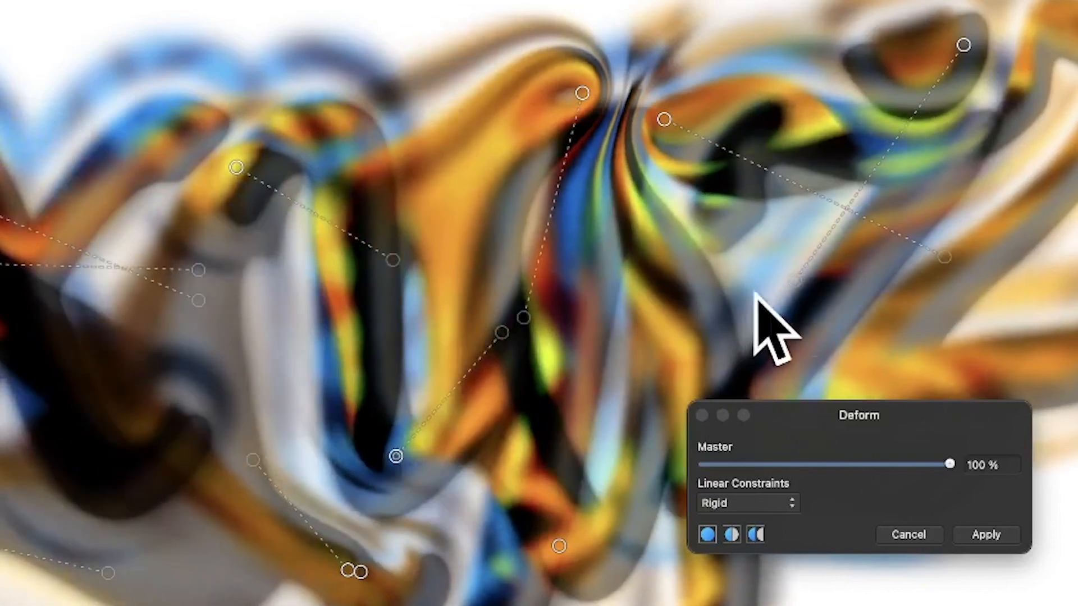
pyautogui.click(983, 532)
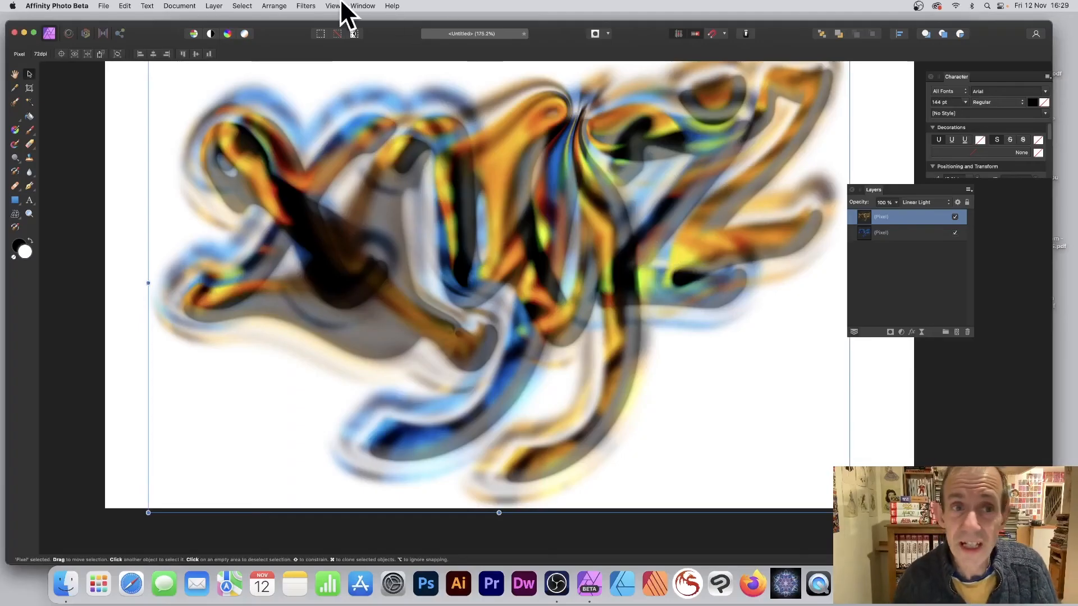
# Step: Try repeating the Deform filter on the orange layer, and undo the repeat
pyautogui.click(306, 6)
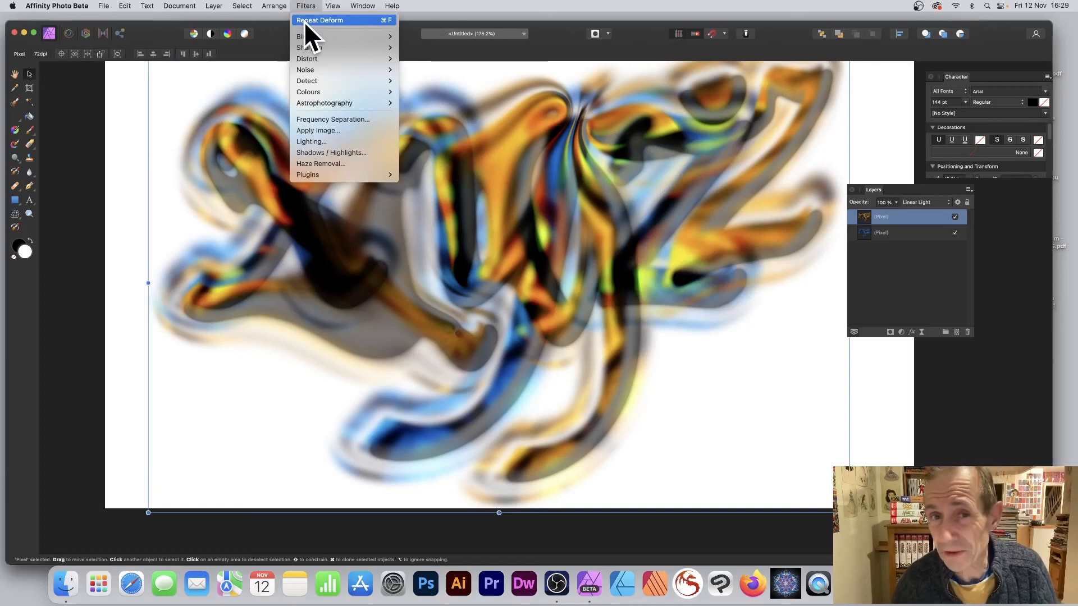
pyautogui.click(305, 21)
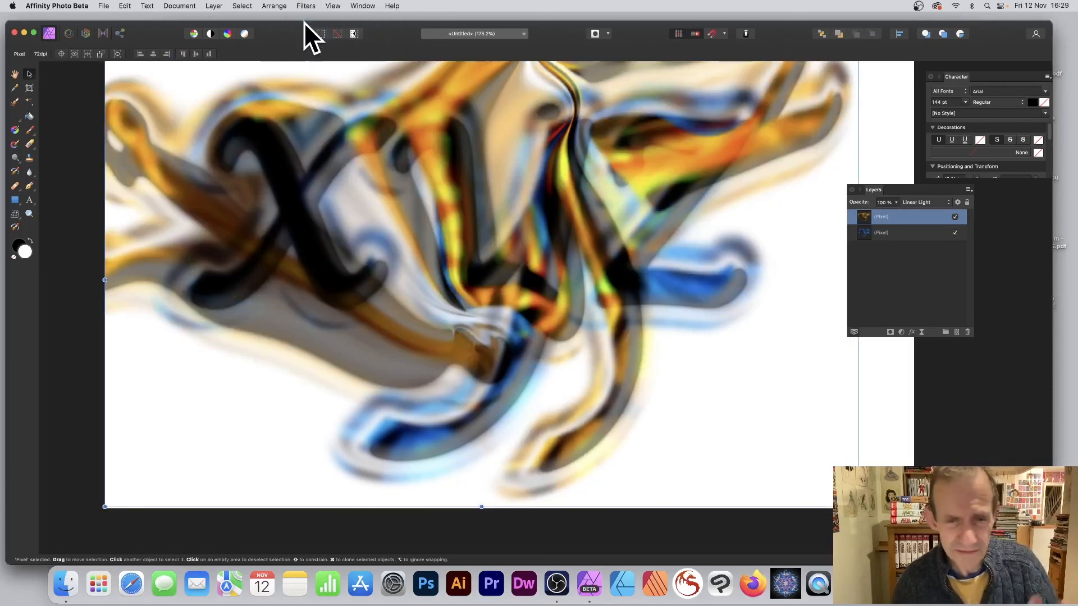
pyautogui.press('super+z')
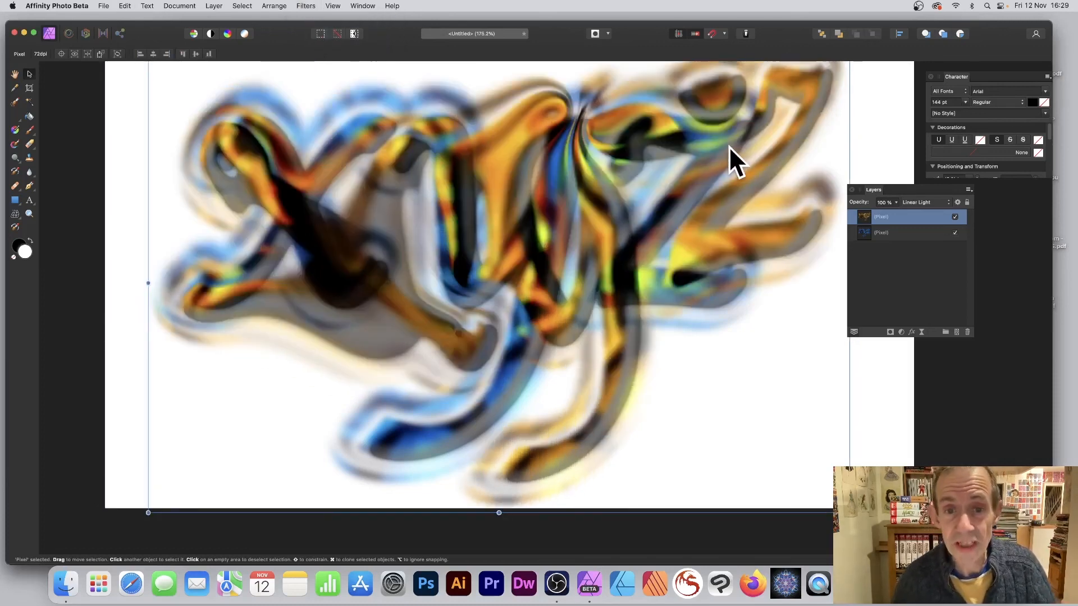
# Step: Merge the orange and blue pixel layers into a single layer
pyautogui.keyDown('shift'); pyautogui.click(908, 235); pyautogui.keyUp('shift')
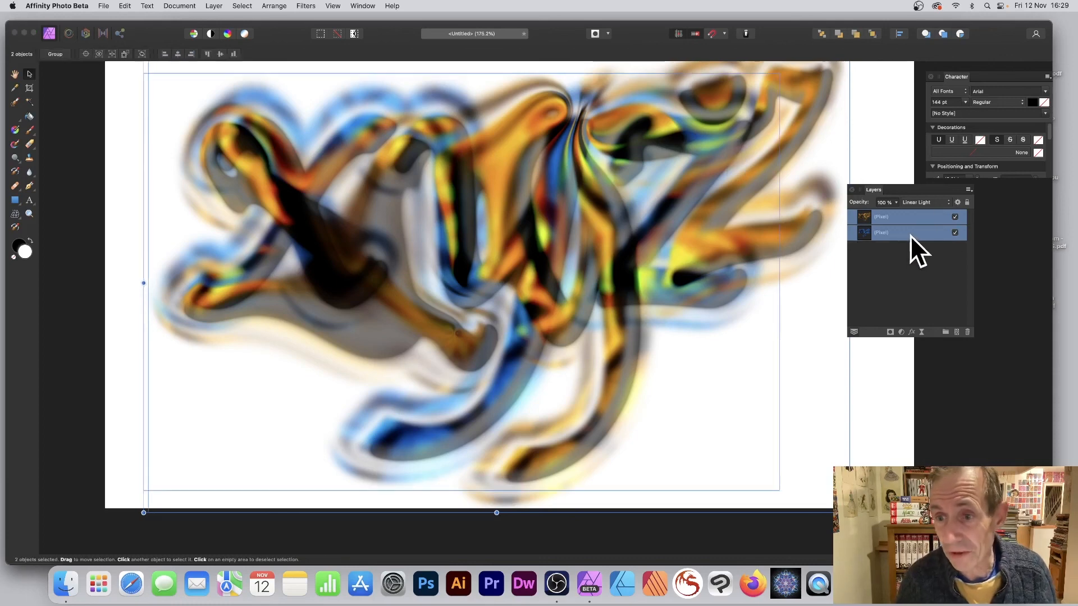
pyautogui.click(213, 7)
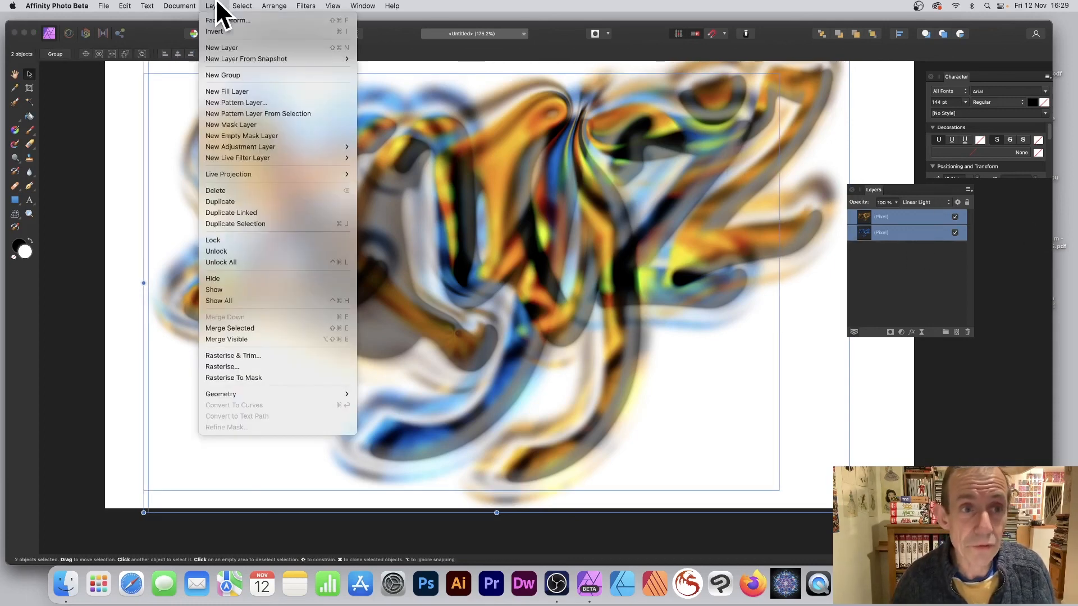
pyautogui.click(268, 328)
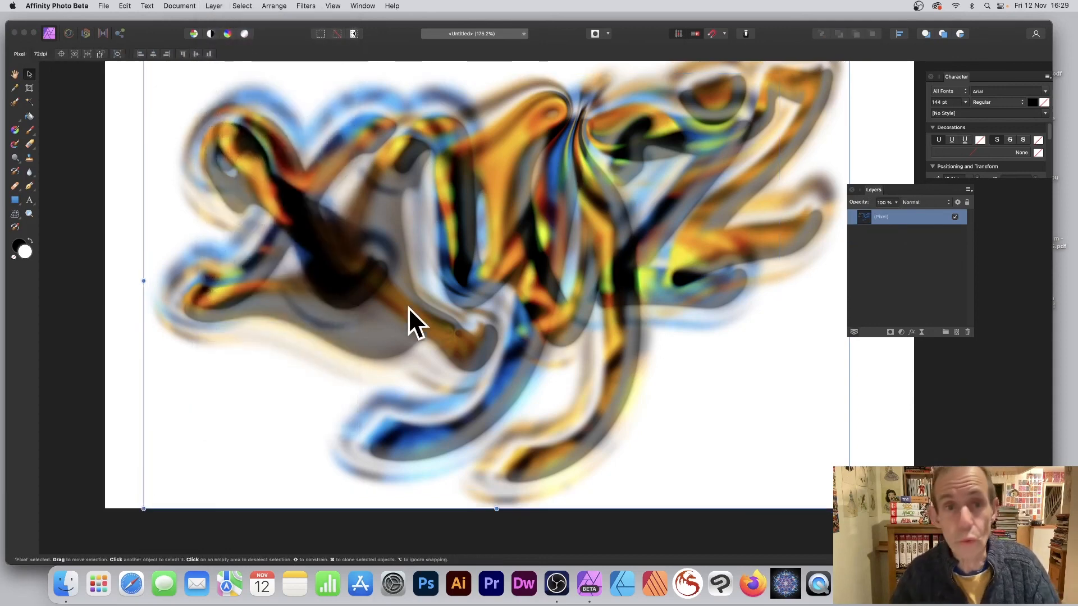